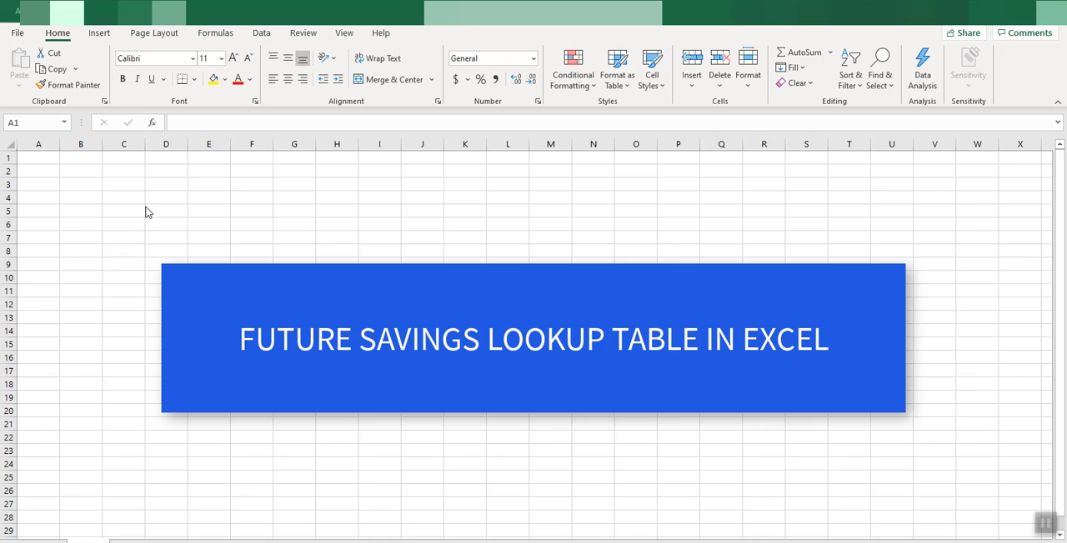
Enter the title "FUTURE SAVINGS LOOKUP TABLE" in cell A1
{"action": "left_click", "coordinate": [38, 159]}
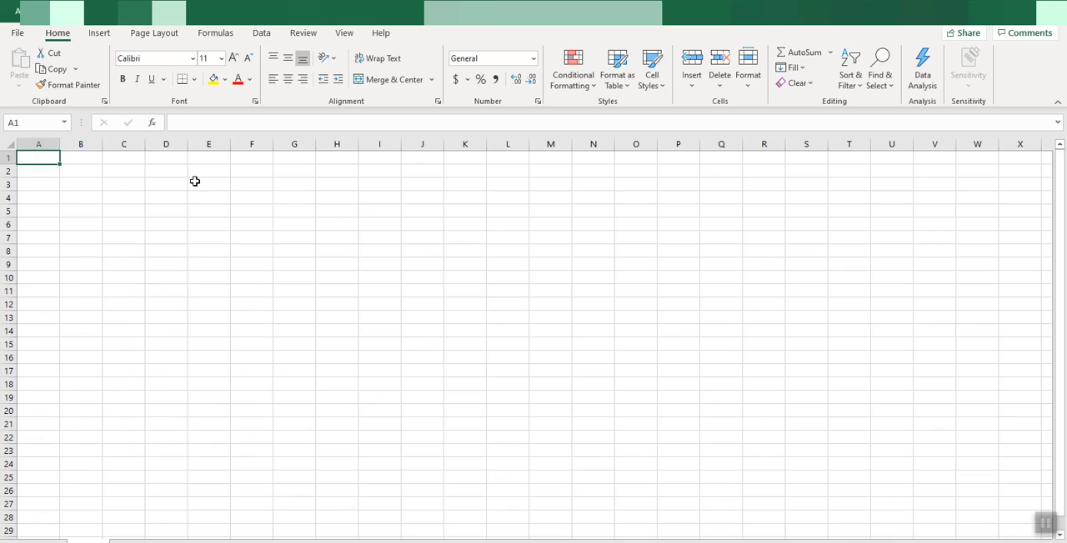
{"action": "type", "text": "FU"}
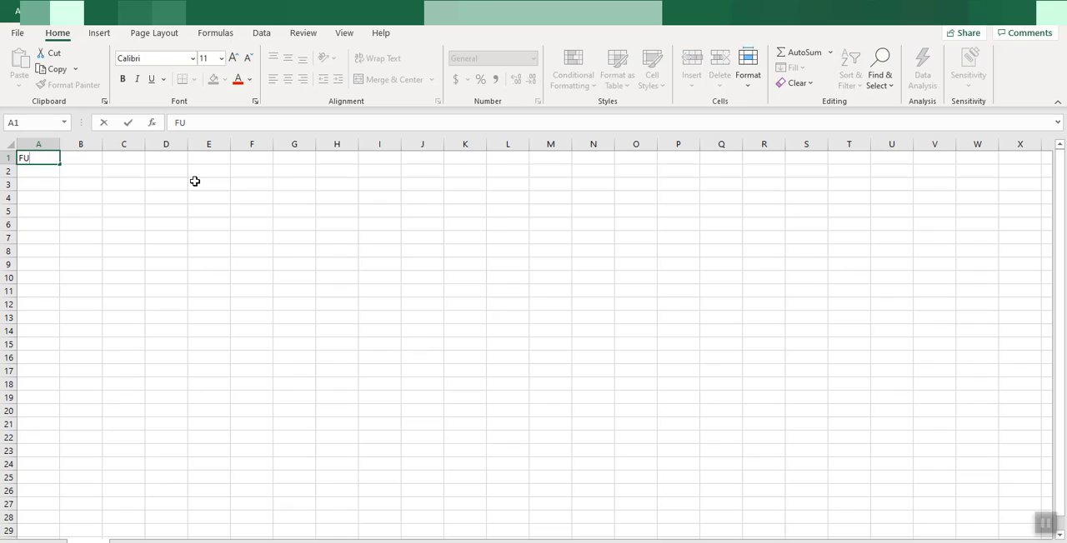
{"action": "type", "text": "TURE SAVINGS"}
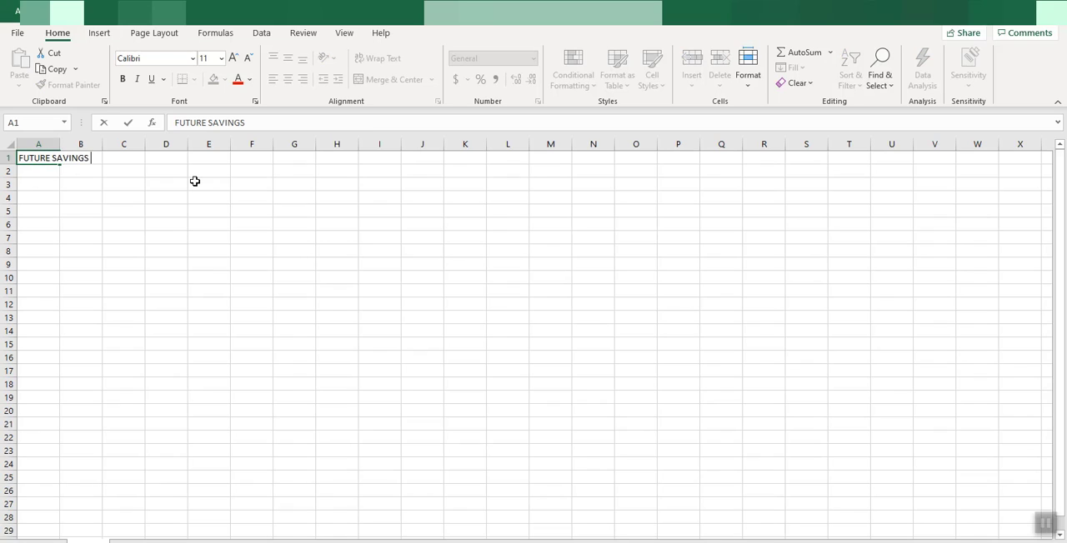
{"action": "type", "text": " LOOKUP TABLE"}
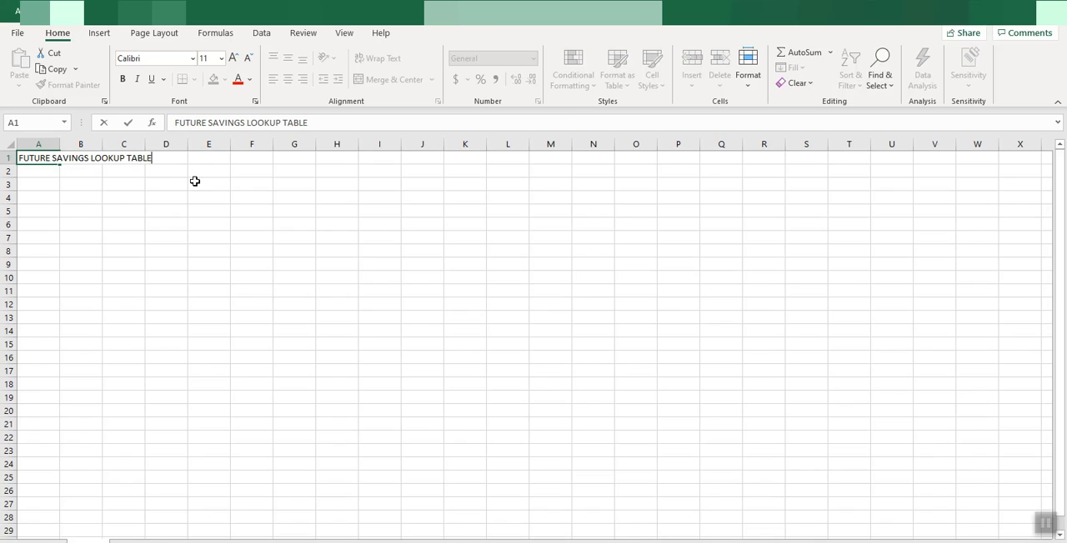
{"action": "left_click", "coordinate": [210, 218]}
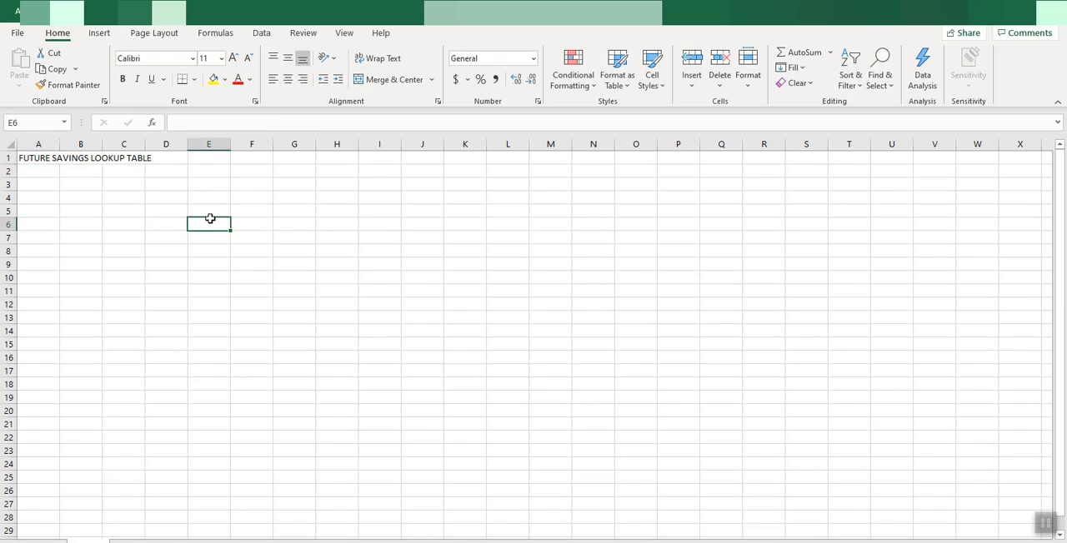
Enter the heading "Amount" in A4 with the value 100 in the cell below it
{"action": "left_click", "coordinate": [40, 199]}
{"action": "type", "text": "aM"}
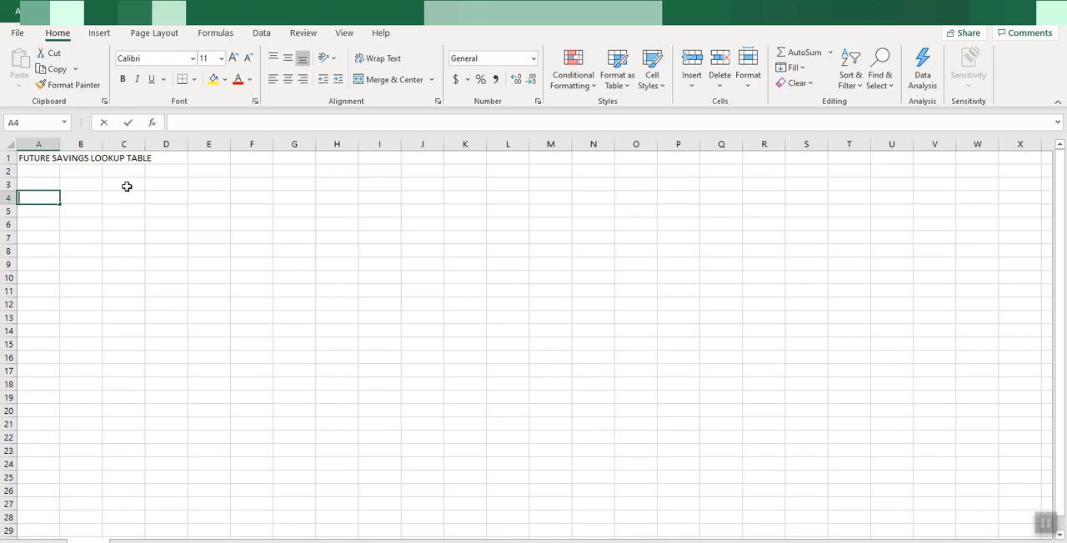
{"action": "key", "text": "BackSpace"}
{"action": "key", "text": "BackSpace"}
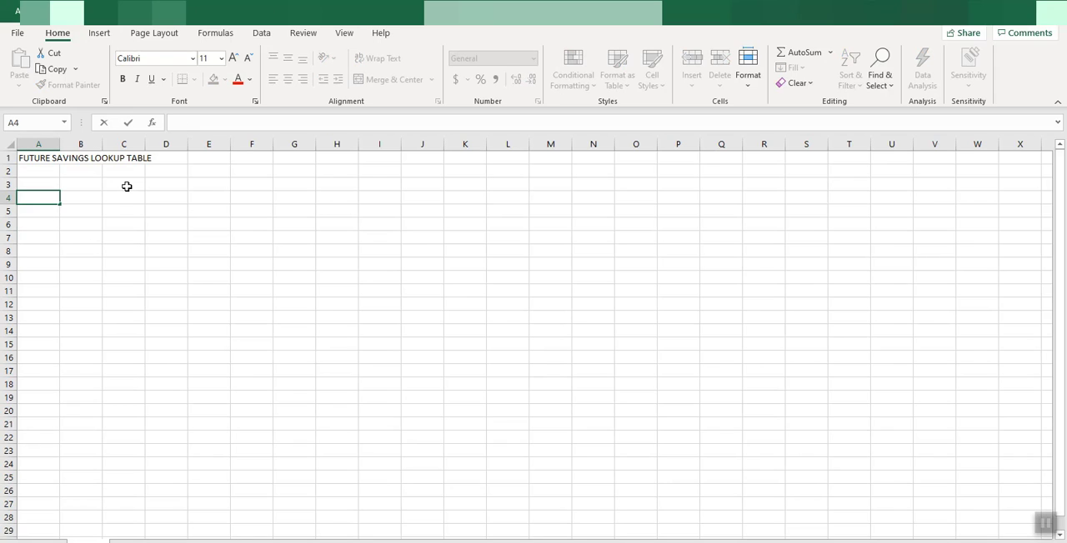
{"action": "type", "text": "Amount"}
{"action": "key", "text": "Return"}
{"action": "type", "text": "100"}
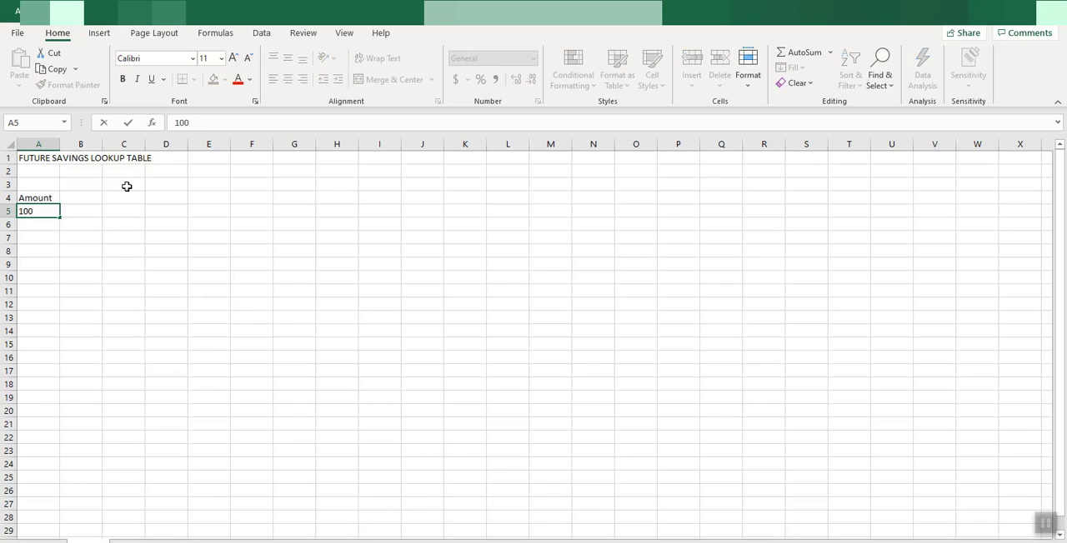
{"action": "left_click", "coordinate": [133, 236]}
Enter the heading "Years" in B4 and the values 3, 4 and 5 in B5:B7
{"action": "left_click", "coordinate": [98, 201]}
{"action": "type", "text": "Years"}
{"action": "key", "text": "Return"}
{"action": "type", "text": "3"}
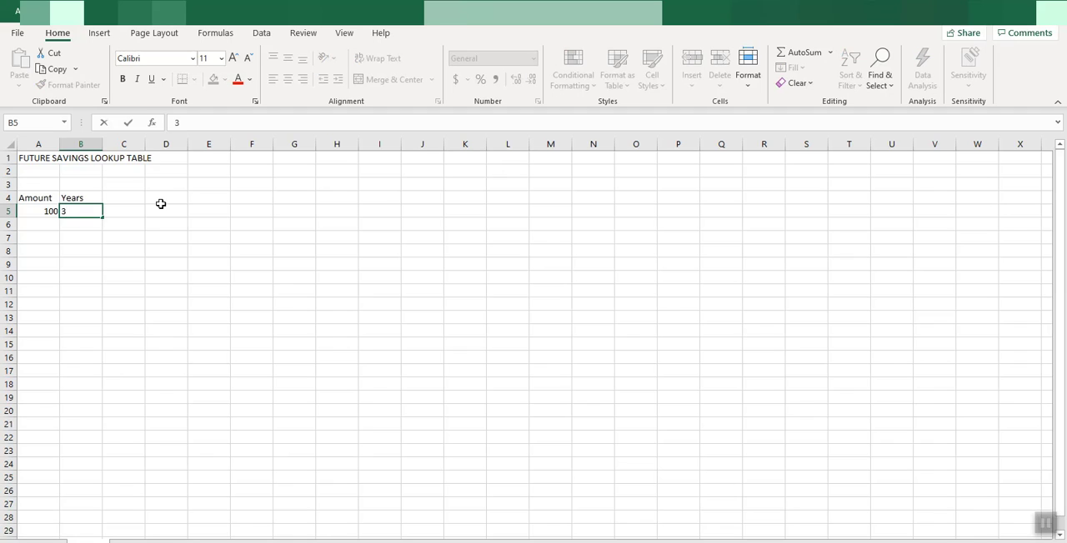
{"action": "key", "text": "Return"}
{"action": "type", "text": "4"}
{"action": "key", "text": "Return"}
{"action": "type", "text": "5"}
{"action": "key", "text": "Return"}
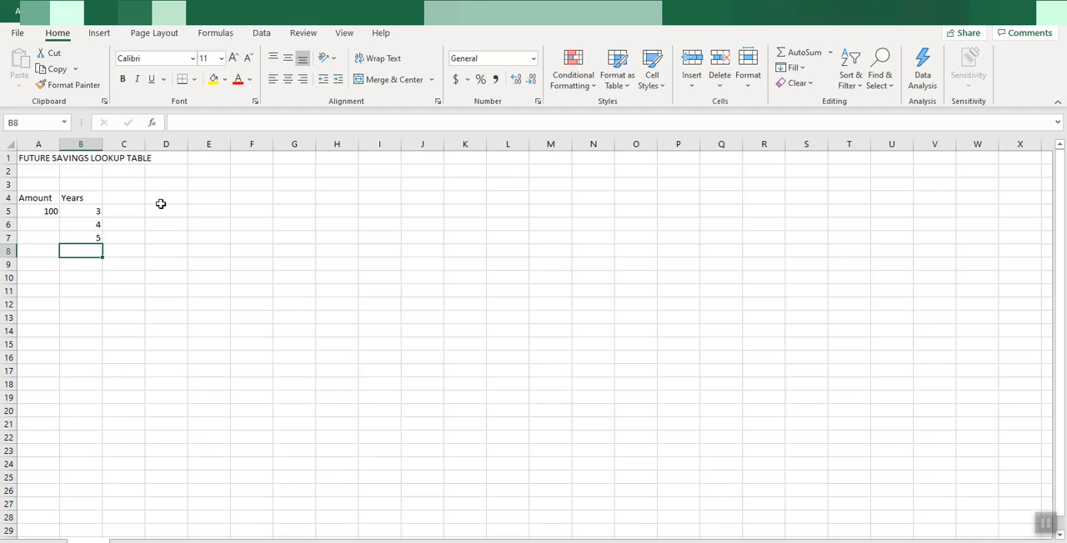
Extend the Years series from B5:B7 down to 25 in B27
{"action": "left_click_drag", "start_coordinate": [95, 214], "coordinate": [89, 245]}
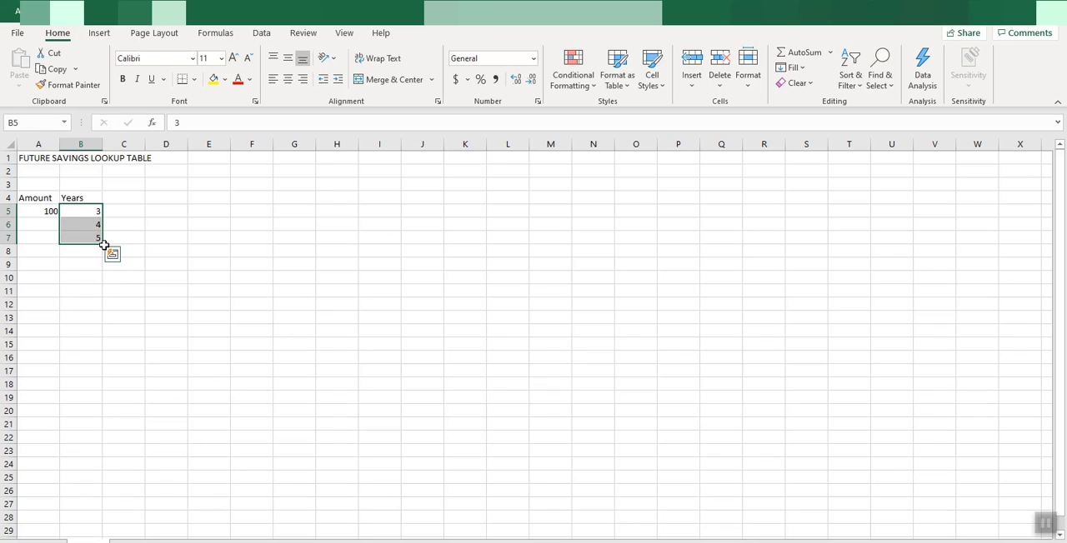
{"action": "left_click_drag", "start_coordinate": [103, 242], "coordinate": [85, 510]}
{"action": "left_click", "coordinate": [187, 394]}
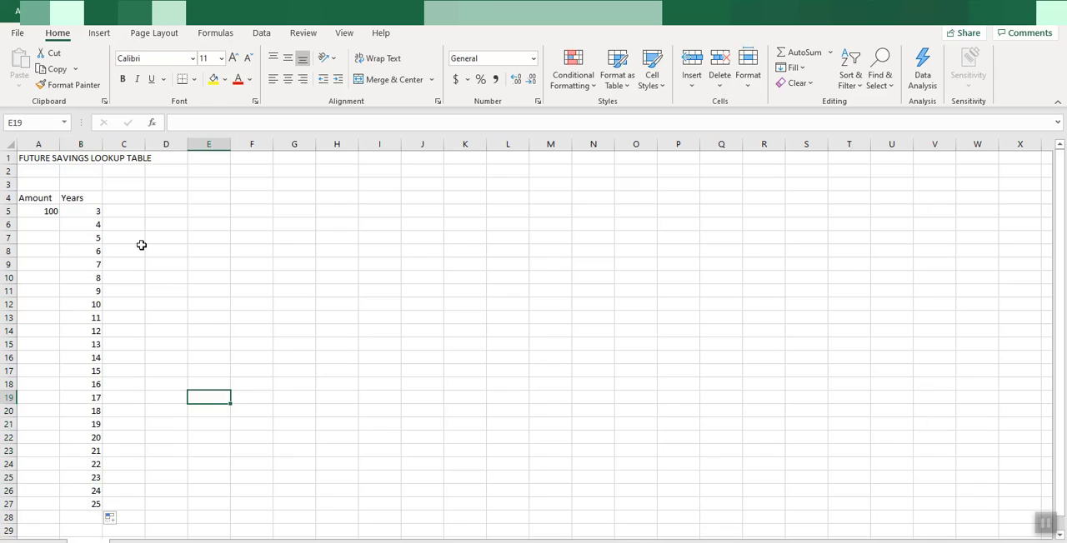
Enter the heading "Interest Rate" in cell C3
{"action": "left_click", "coordinate": [126, 187]}
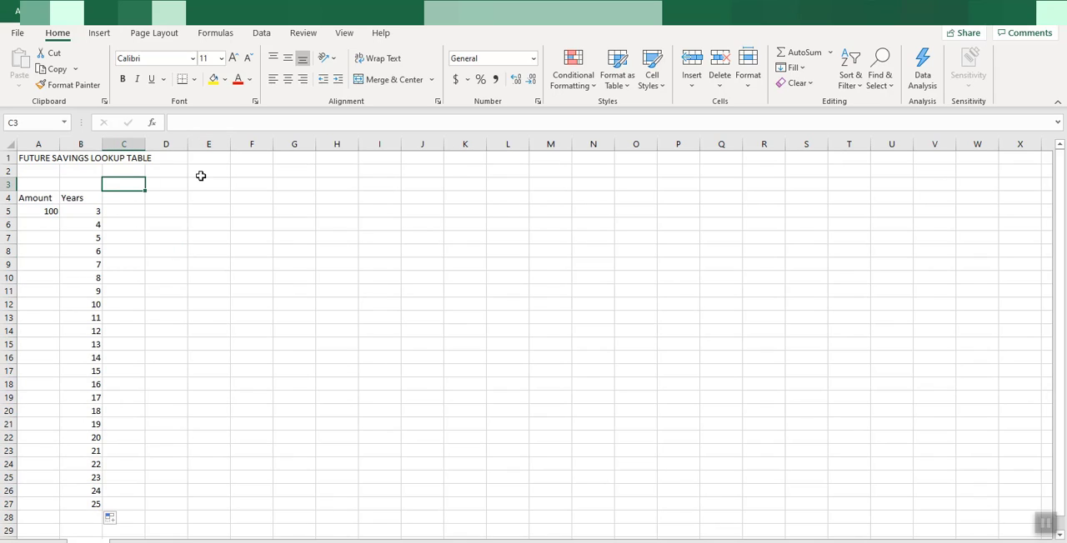
{"action": "type", "text": "Interest"}
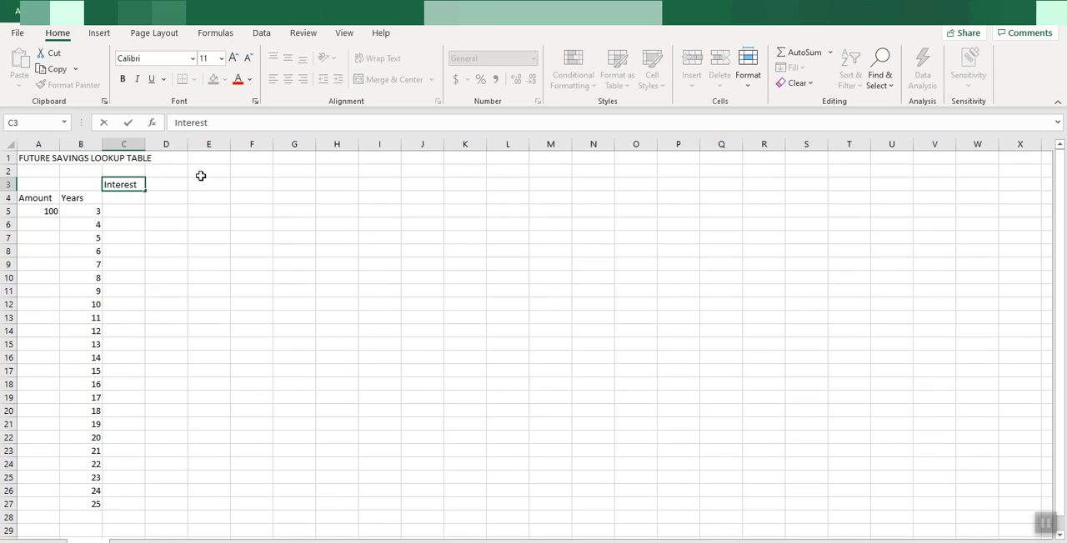
{"action": "type", "text": " Rate"}
{"action": "left_click", "coordinate": [235, 243]}
Enter the interest rates 0.01, 0.02 and 0.03 in cells C4 to E4
{"action": "left_click", "coordinate": [119, 200]}
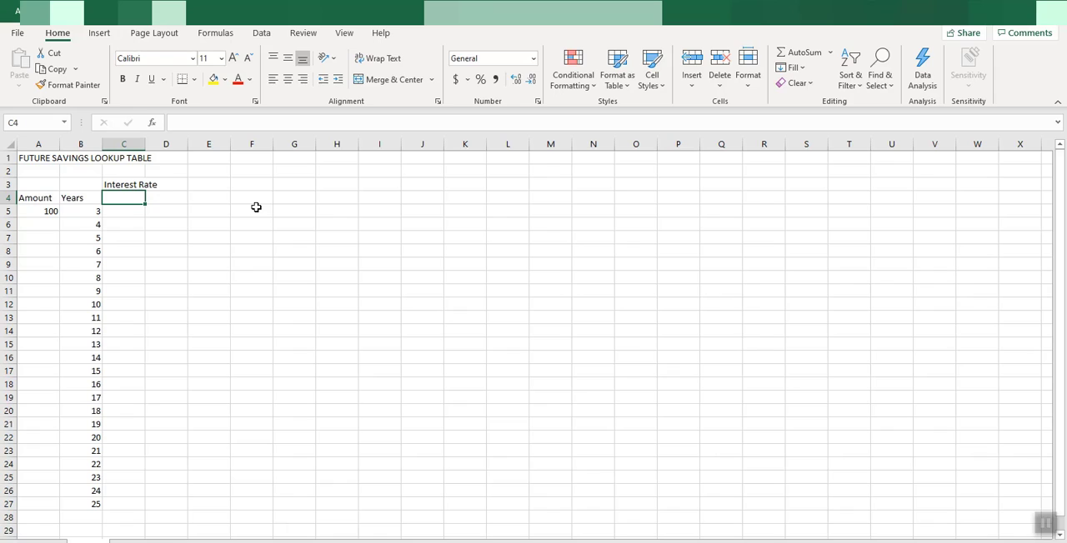
{"action": "type", "text": ".01"}
{"action": "key", "text": "Tab"}
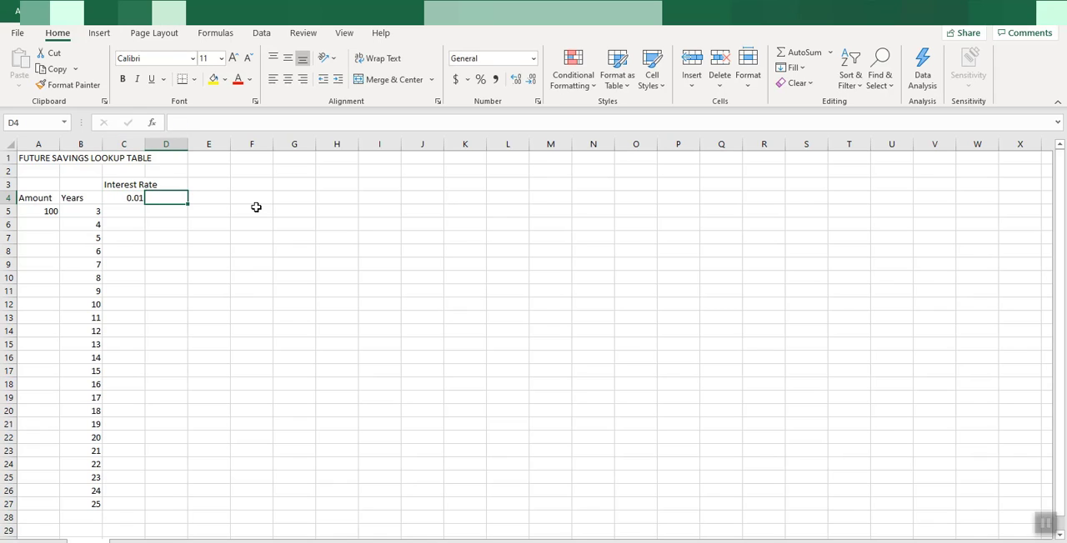
{"action": "type", "text": ".02"}
{"action": "key", "text": "Tab"}
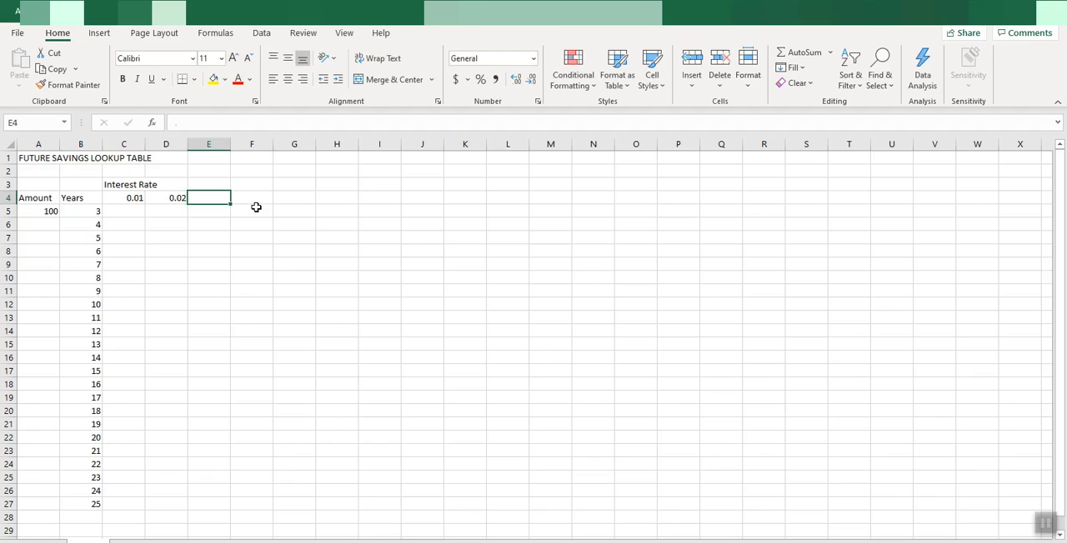
{"action": "type", "text": ".03"}
{"action": "key", "text": "Tab"}
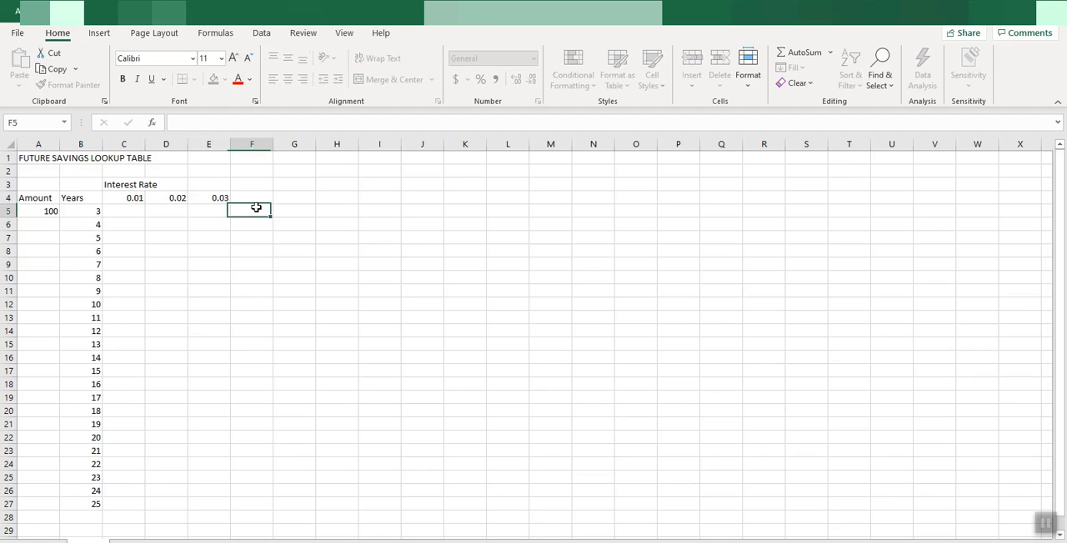
Extend the interest rate series from C4:E4 across row 4 to 0.12 in N4
{"action": "left_click_drag", "start_coordinate": [134, 198], "coordinate": [221, 202]}
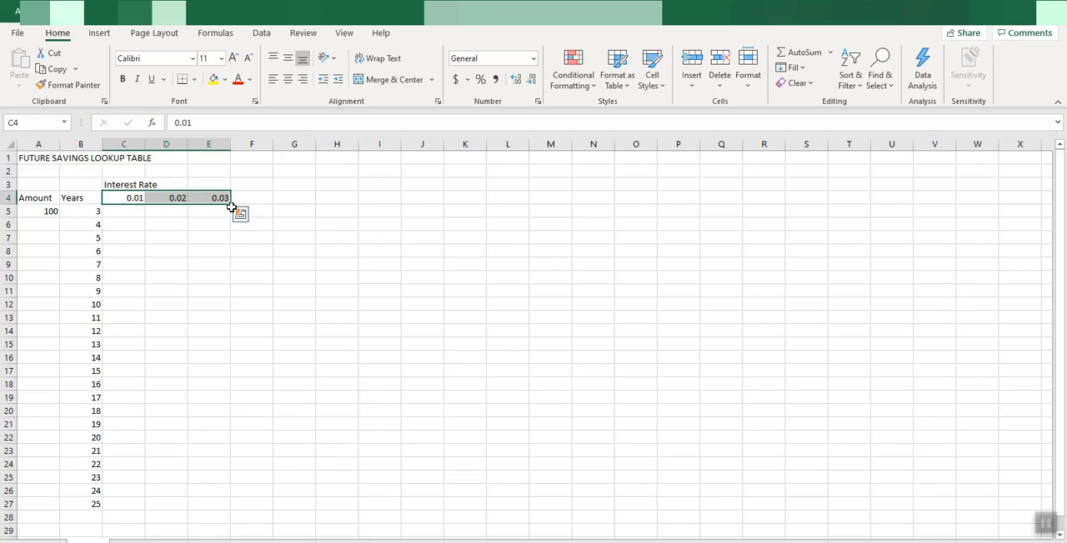
{"action": "left_click_drag", "start_coordinate": [232, 205], "coordinate": [610, 202]}
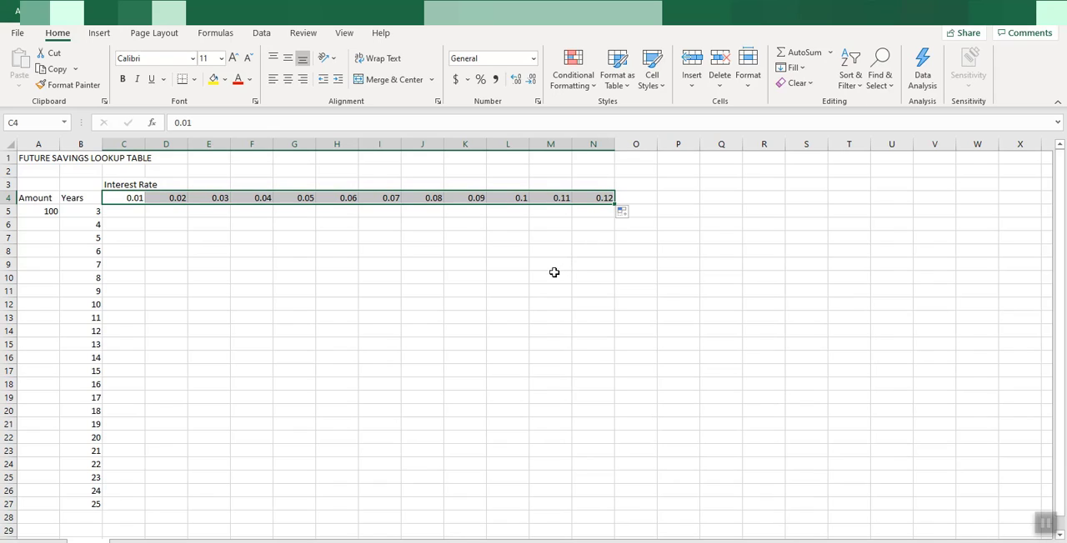
{"action": "left_click", "coordinate": [338, 301]}
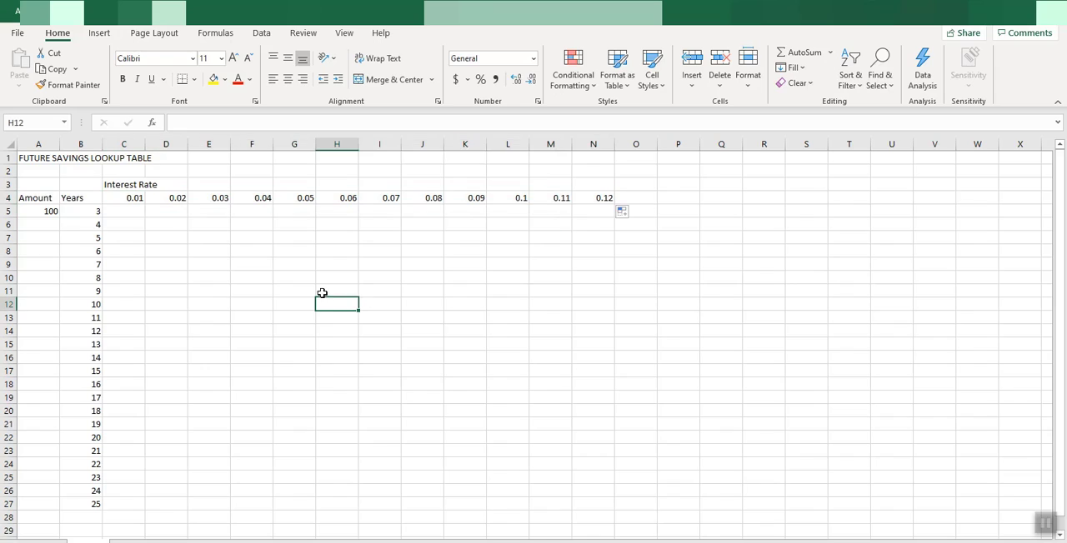
{"action": "left_click", "coordinate": [128, 211]}
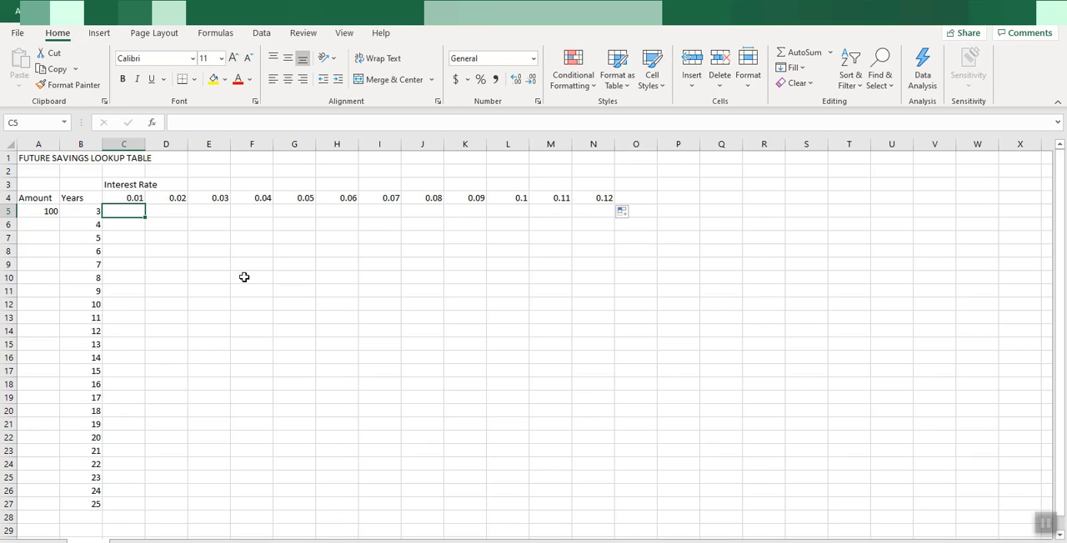
{"action": "left_click", "coordinate": [136, 200]}
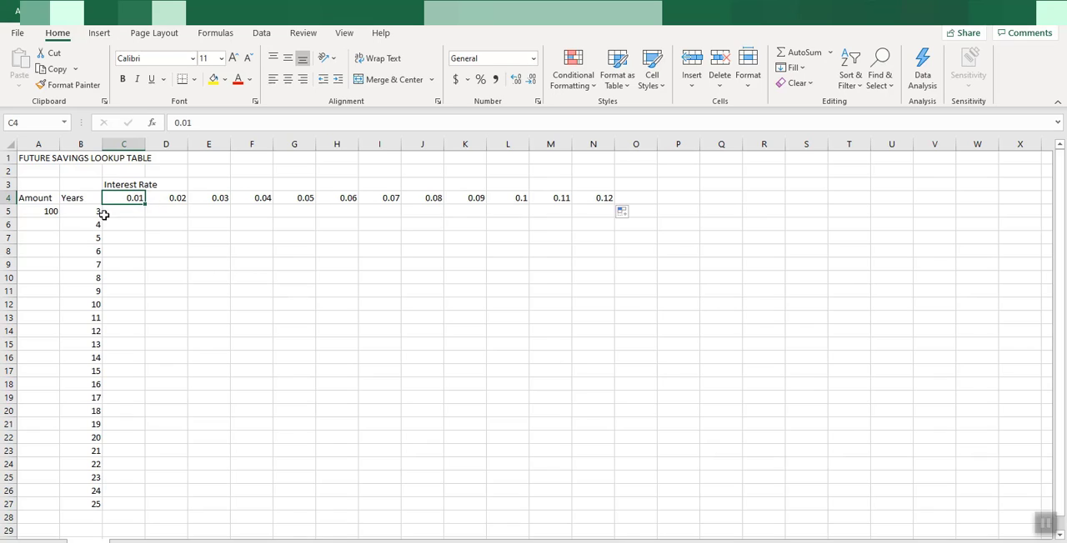
{"action": "left_click", "coordinate": [96, 212]}
{"action": "left_click", "coordinate": [154, 243]}
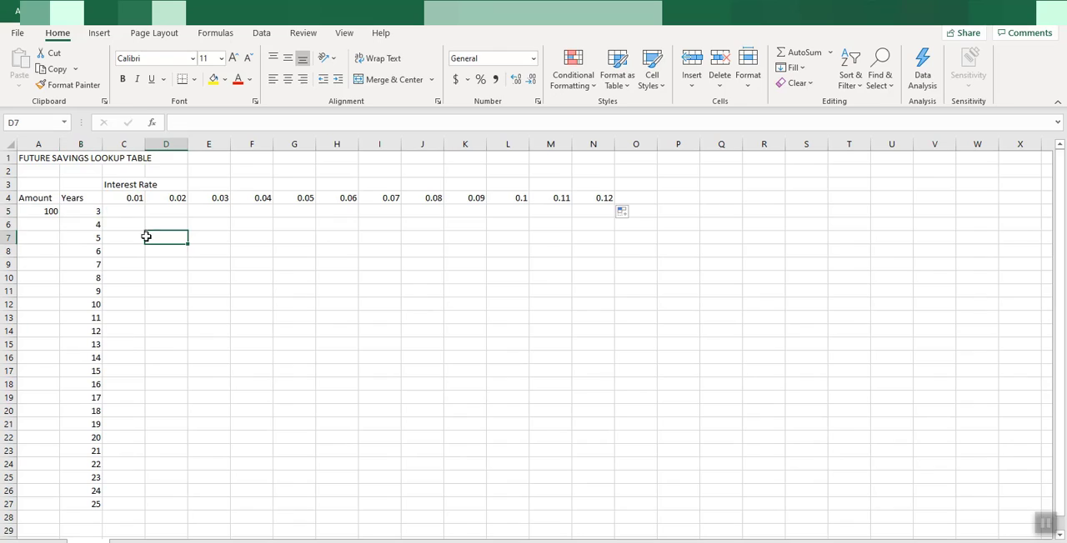
{"action": "left_click", "coordinate": [131, 212]}
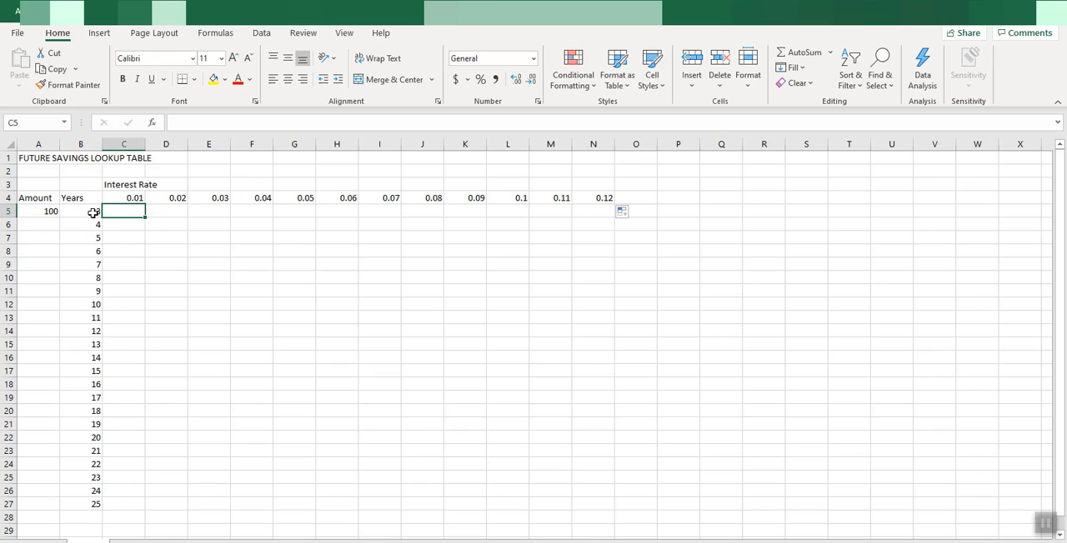
{"action": "left_click", "coordinate": [93, 212]}
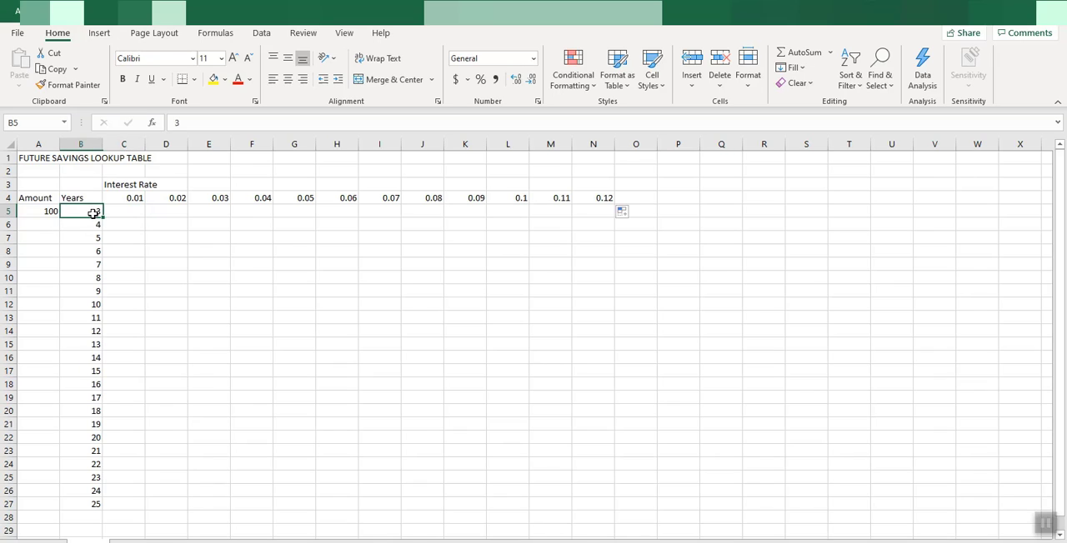
{"action": "left_click", "coordinate": [50, 214]}
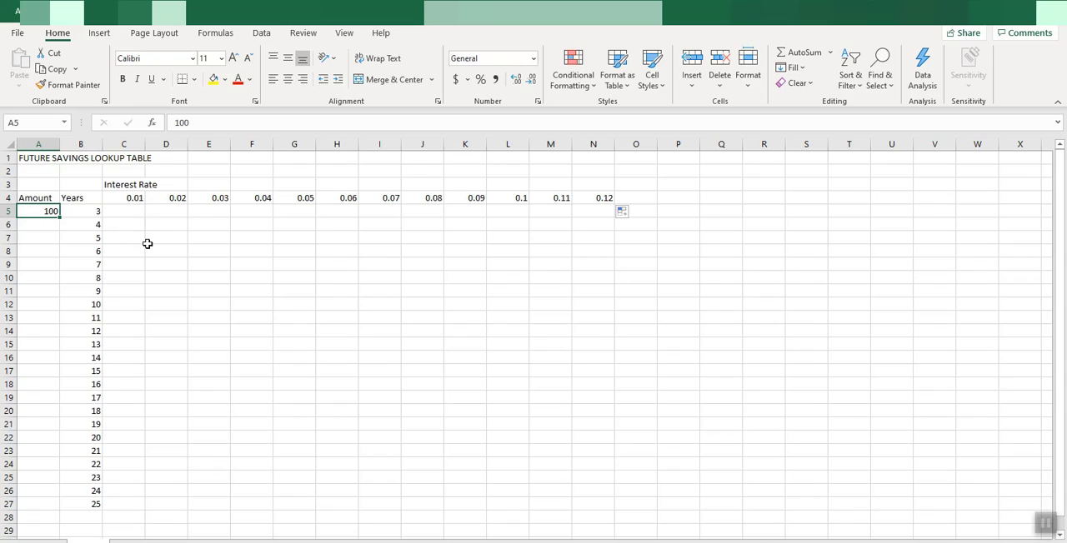
Find the FV function and insert it in cell C5, opening its arguments
{"action": "left_click", "coordinate": [131, 213]}
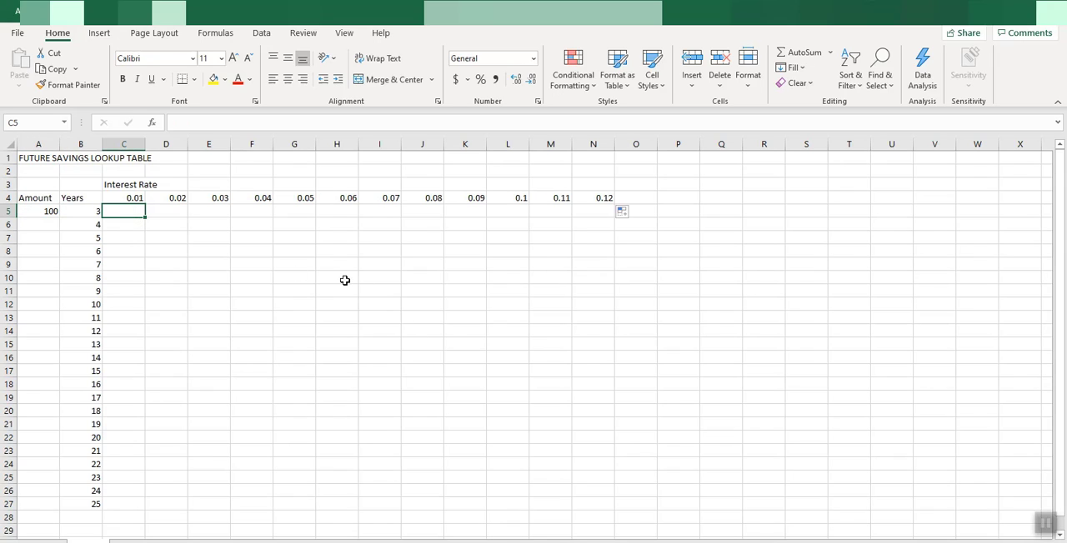
{"action": "left_click", "coordinate": [152, 124]}
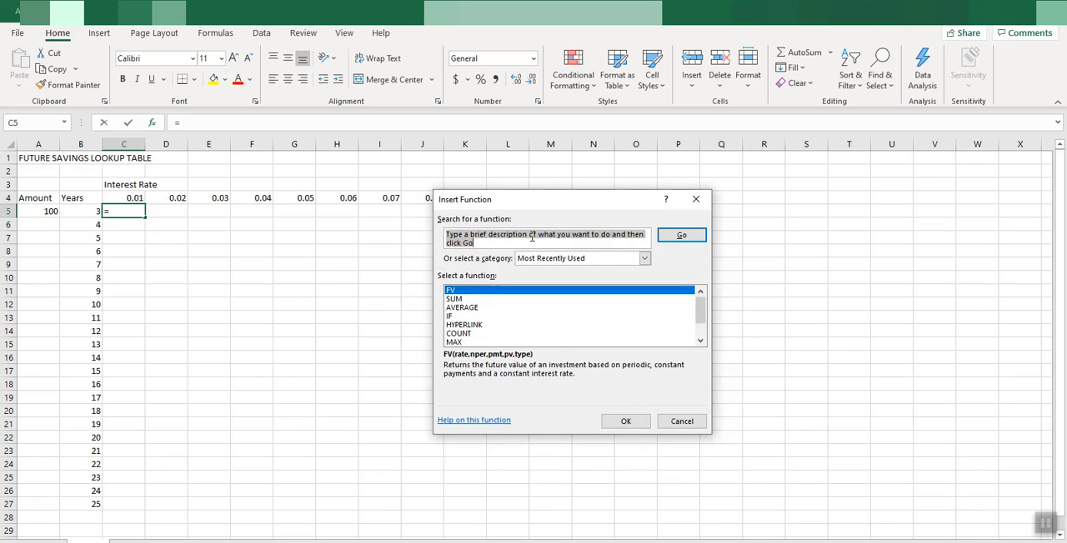
{"action": "type", "text": "FV"}
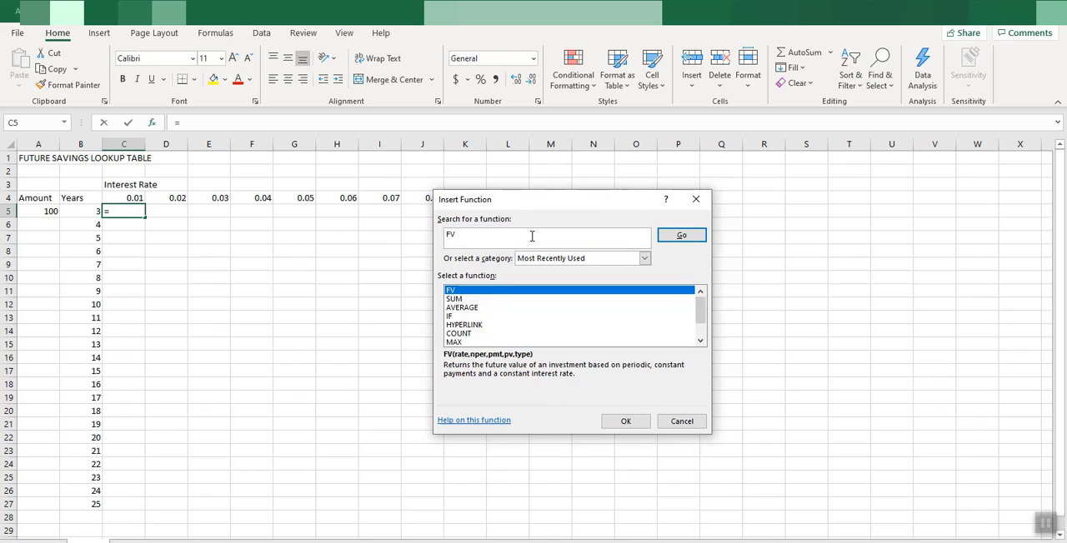
{"action": "left_click", "coordinate": [682, 237]}
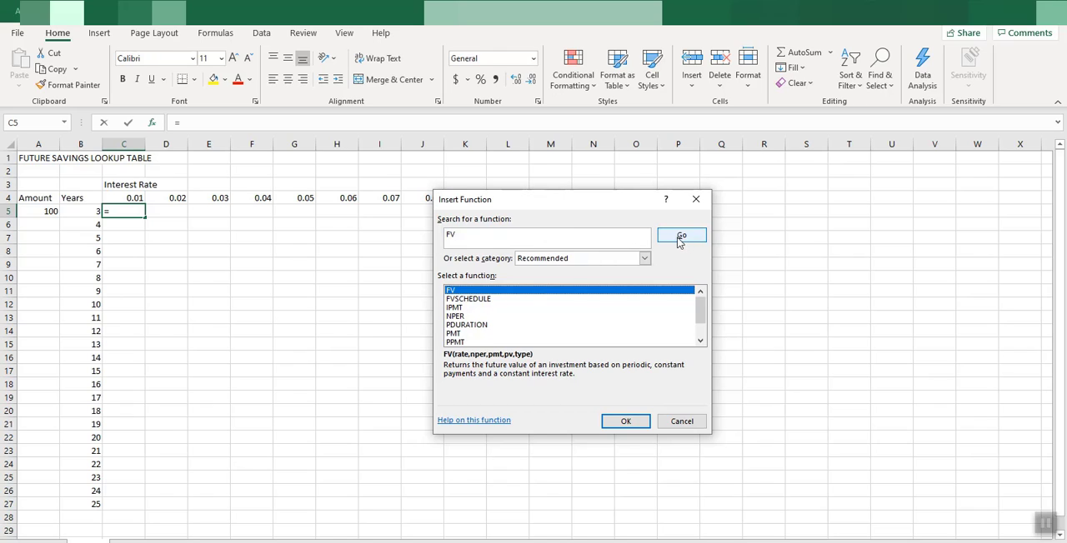
{"action": "double_click", "coordinate": [450, 291]}
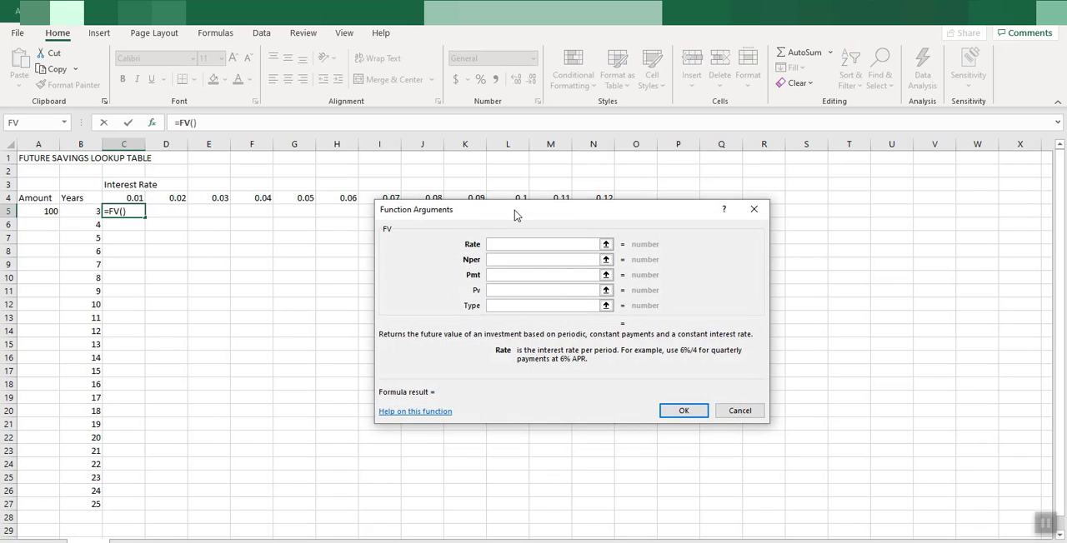
Complete the FV function in cell C5 with Rate C4, Nper B5 and Pmt -A5
{"action": "left_click_drag", "start_coordinate": [515, 210], "coordinate": [538, 241]}
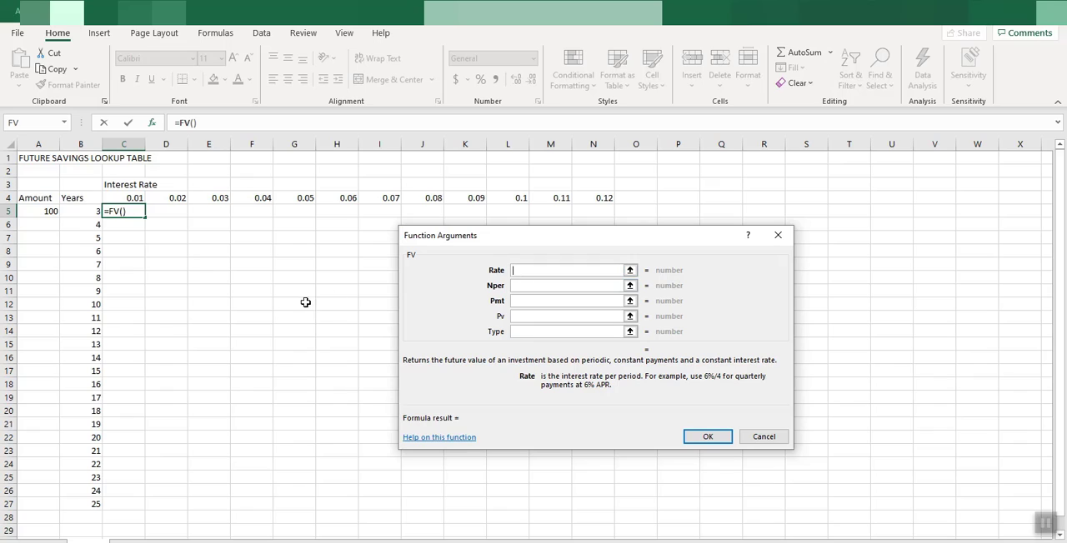
{"action": "left_click", "coordinate": [130, 201]}
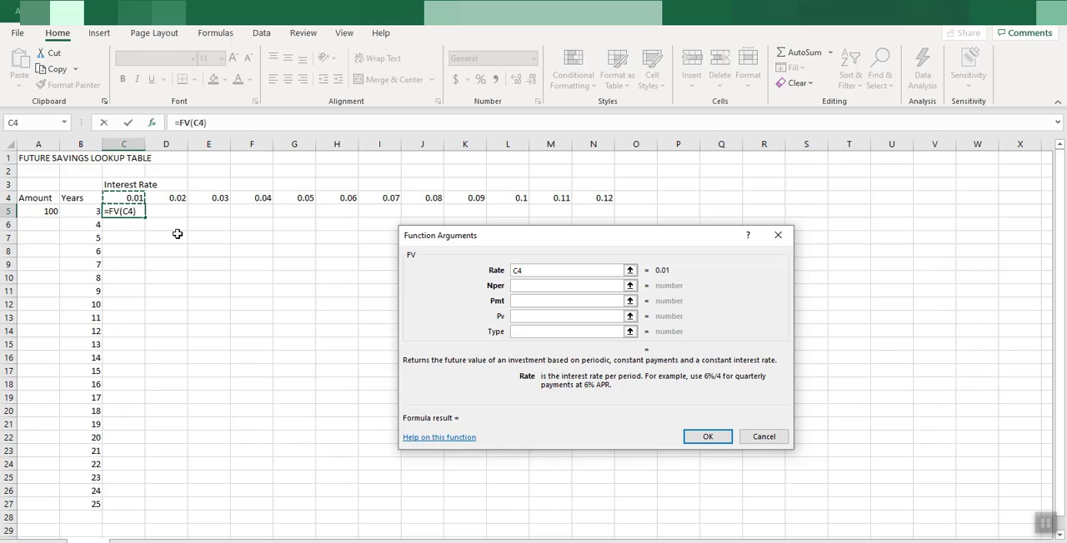
{"action": "left_click", "coordinate": [522, 285]}
{"action": "left_click", "coordinate": [87, 211]}
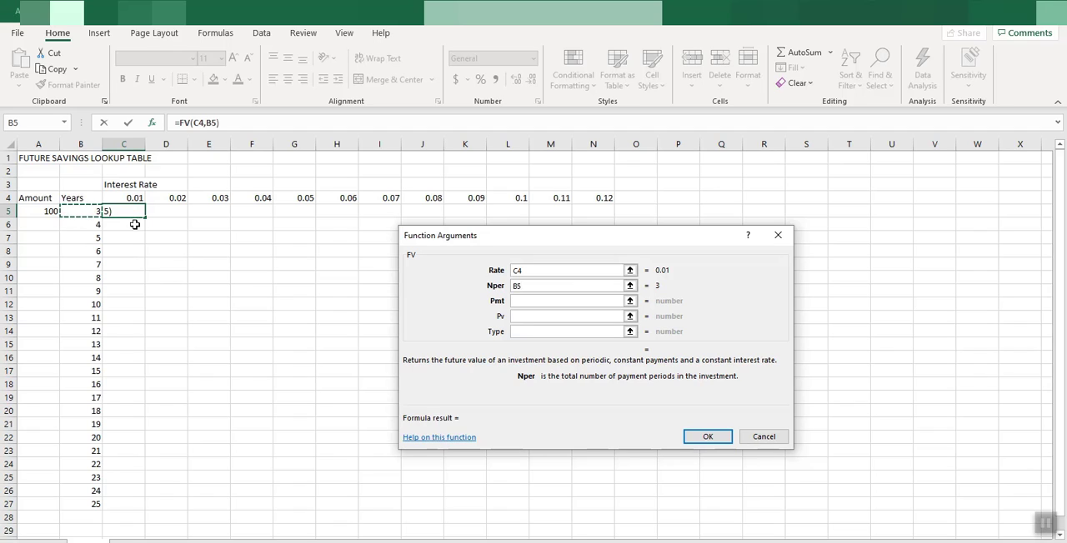
{"action": "left_click", "coordinate": [522, 300]}
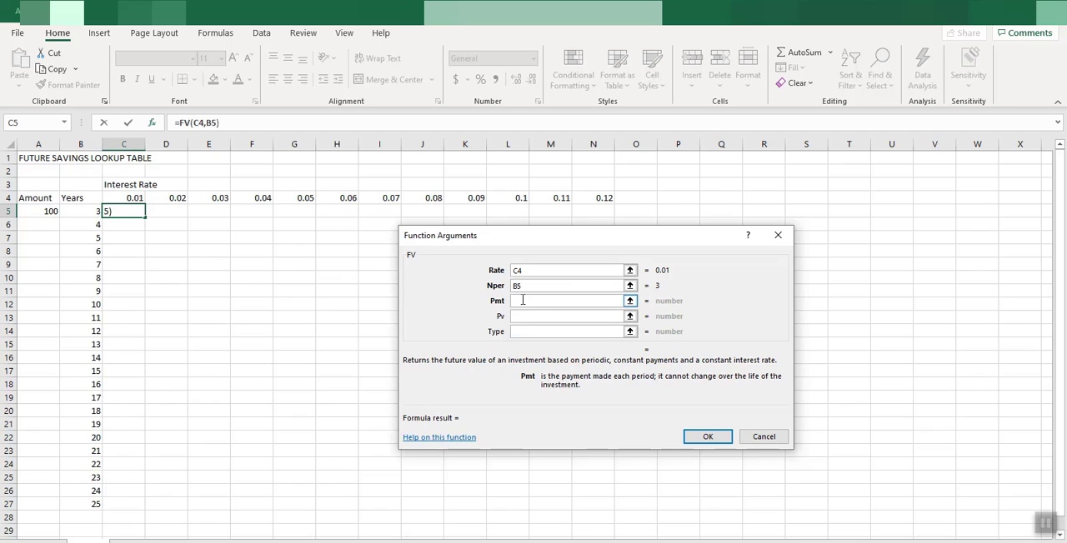
{"action": "type", "text": "-"}
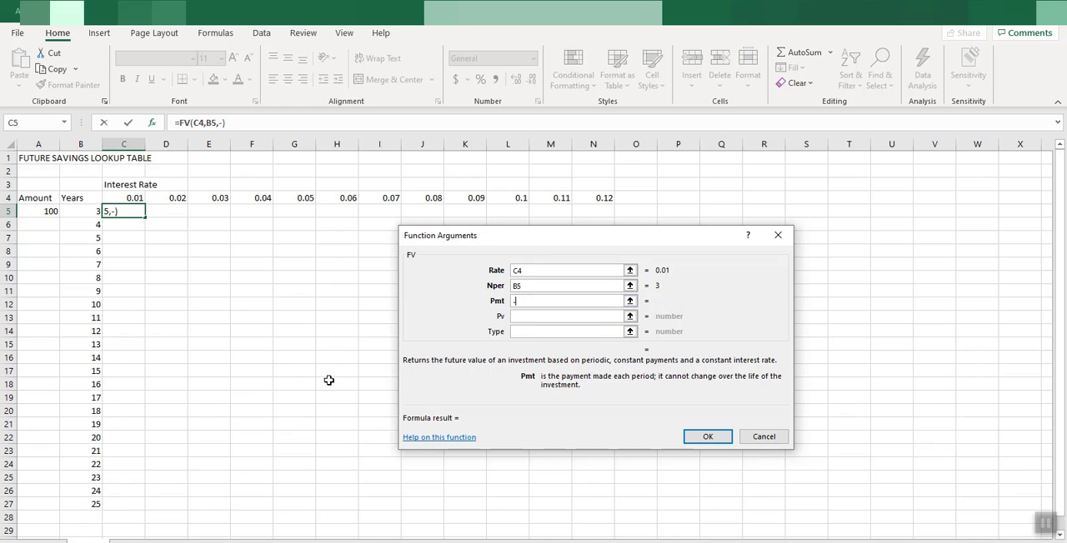
{"action": "left_click", "coordinate": [38, 212]}
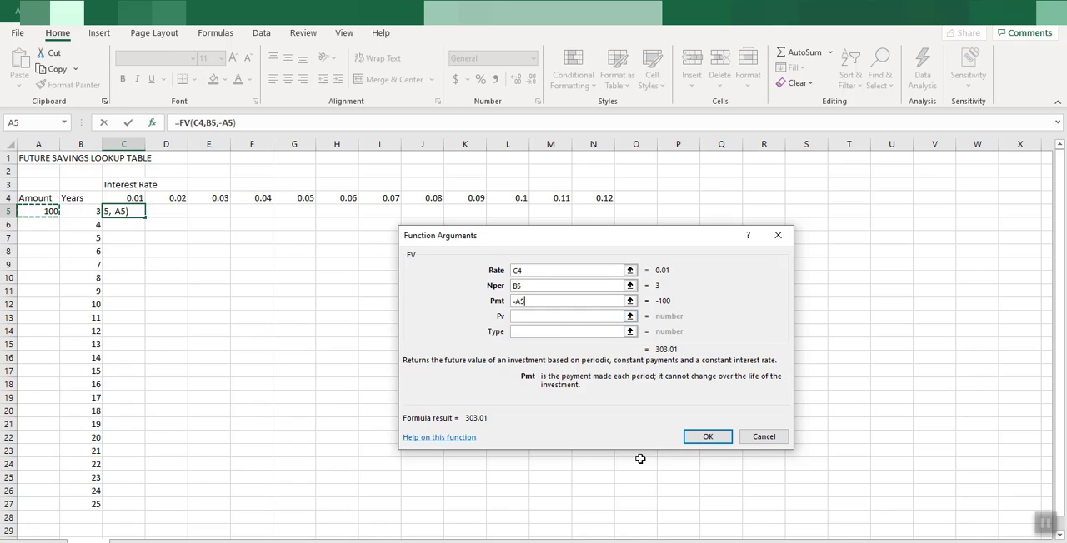
{"action": "left_click", "coordinate": [707, 437]}
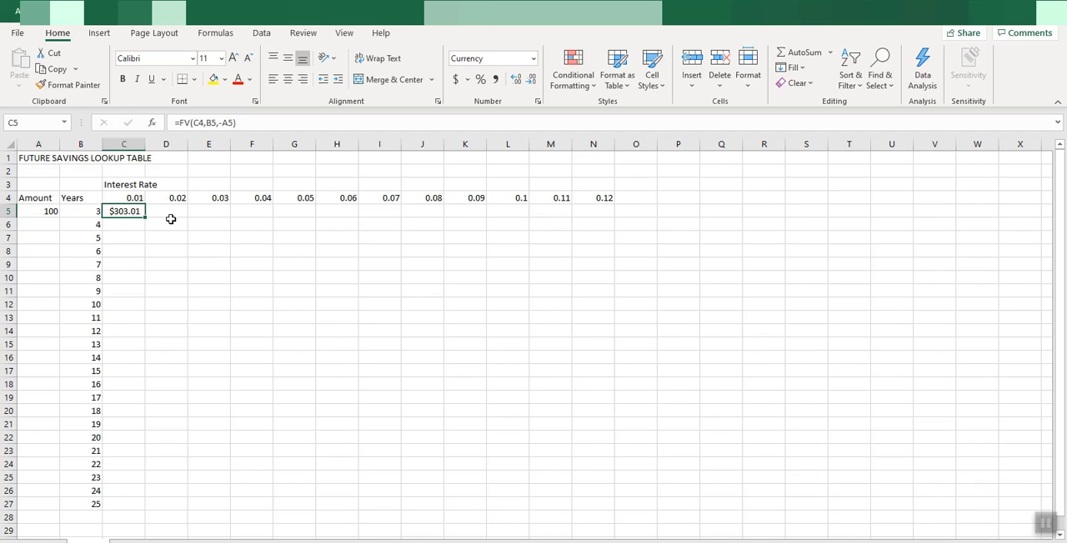
Lock the references in the C5 formula so it reads =FV(C$4,$B5,-$A$5)
{"action": "left_click", "coordinate": [198, 123]}
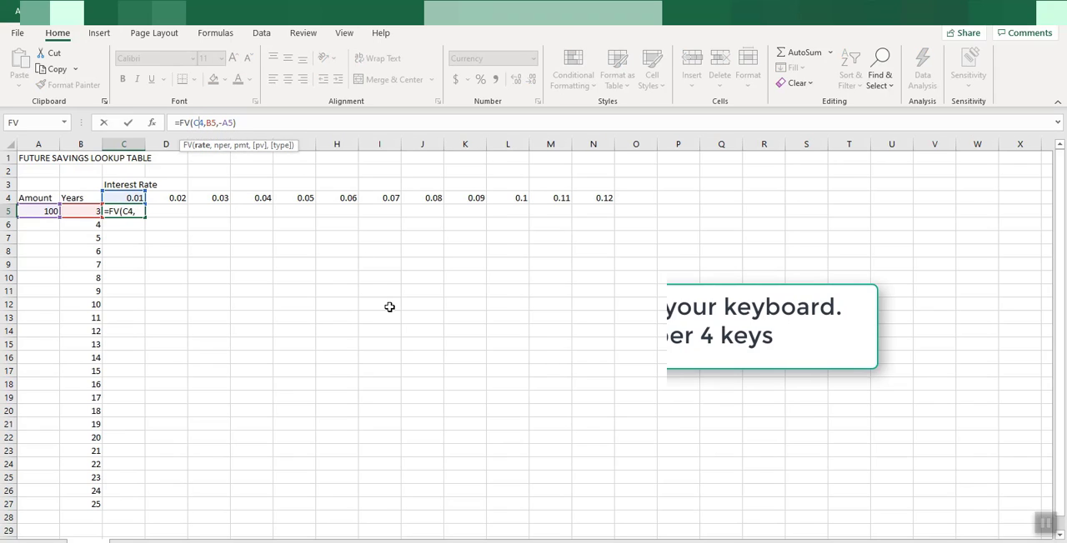
{"action": "key", "text": "F4"}
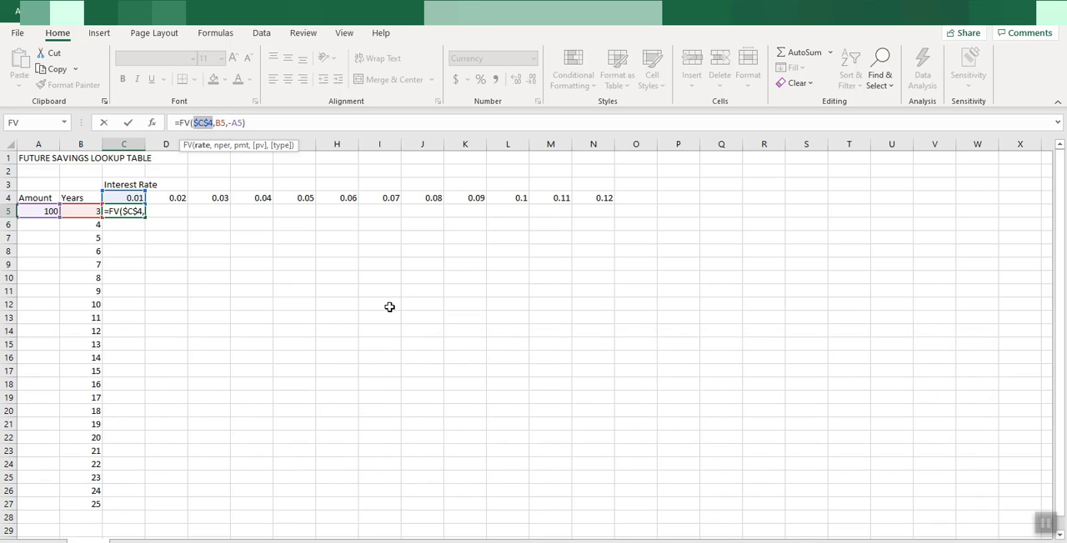
{"action": "key", "text": "F4"}
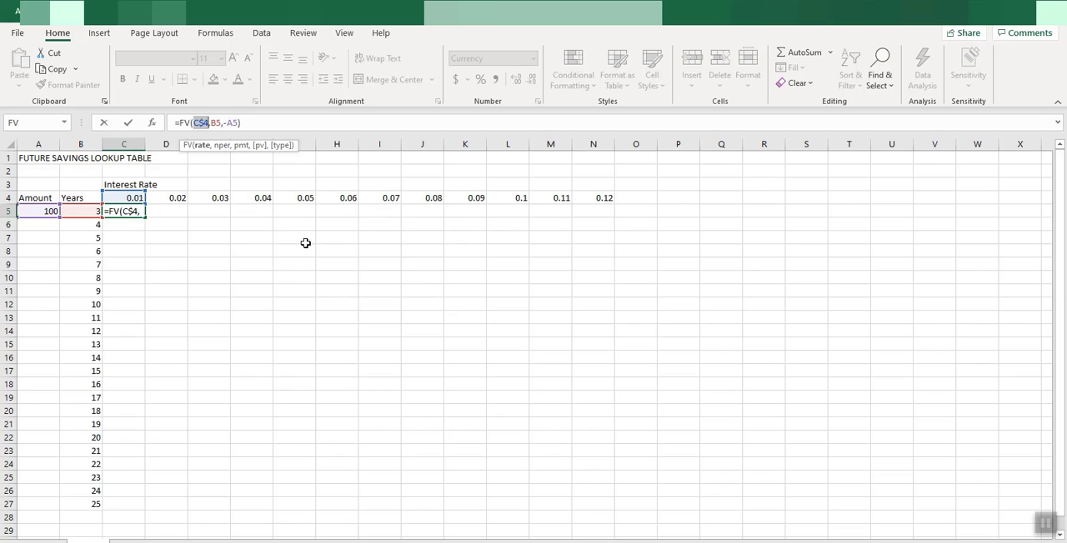
{"action": "left_click", "coordinate": [216, 122]}
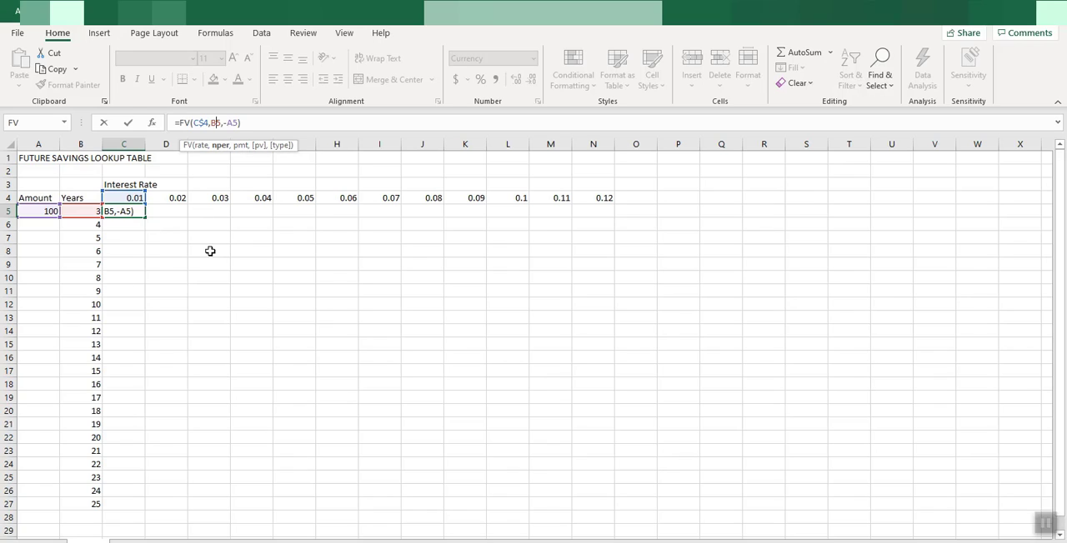
{"action": "key", "text": "F4"}
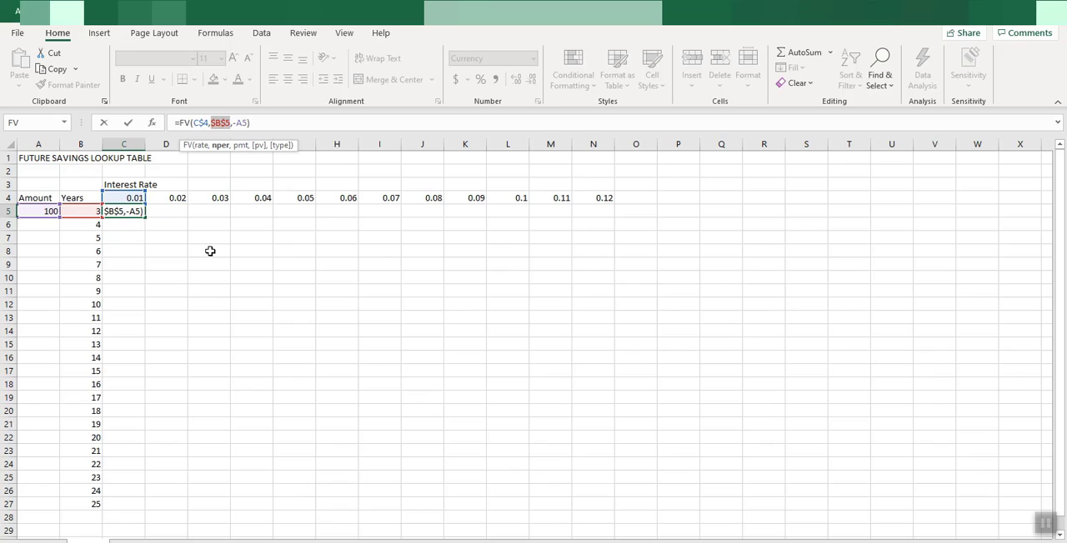
{"action": "key", "text": "F4"}
{"action": "key", "text": "F4"}
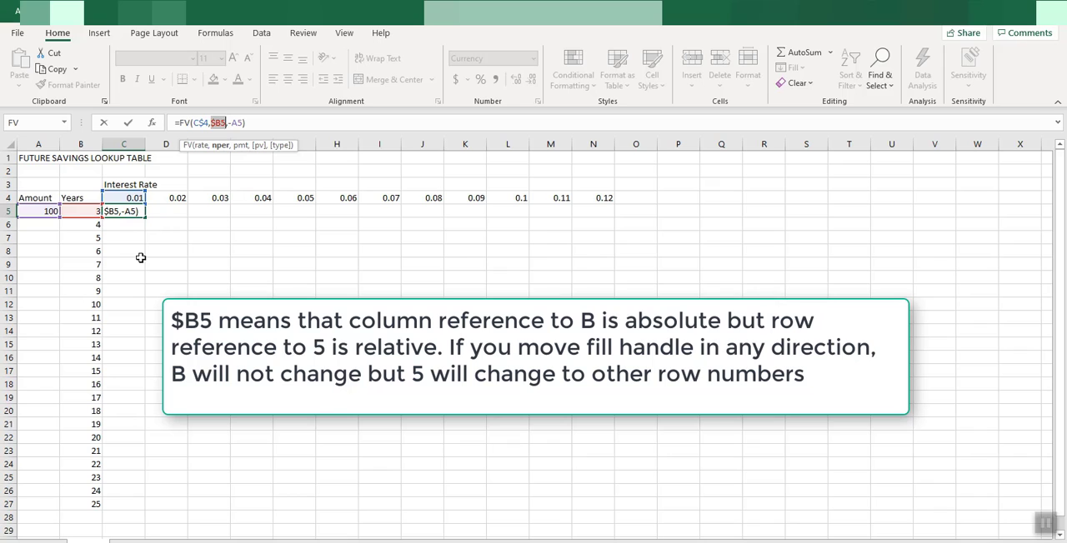
{"action": "left_click", "coordinate": [236, 122]}
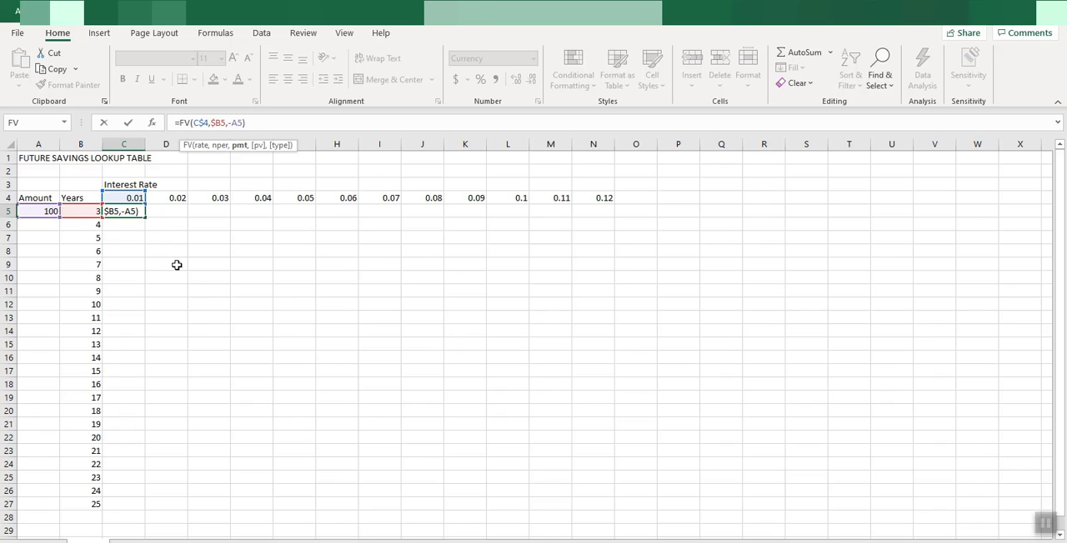
{"action": "key", "text": "F4"}
{"action": "key", "text": "Return"}
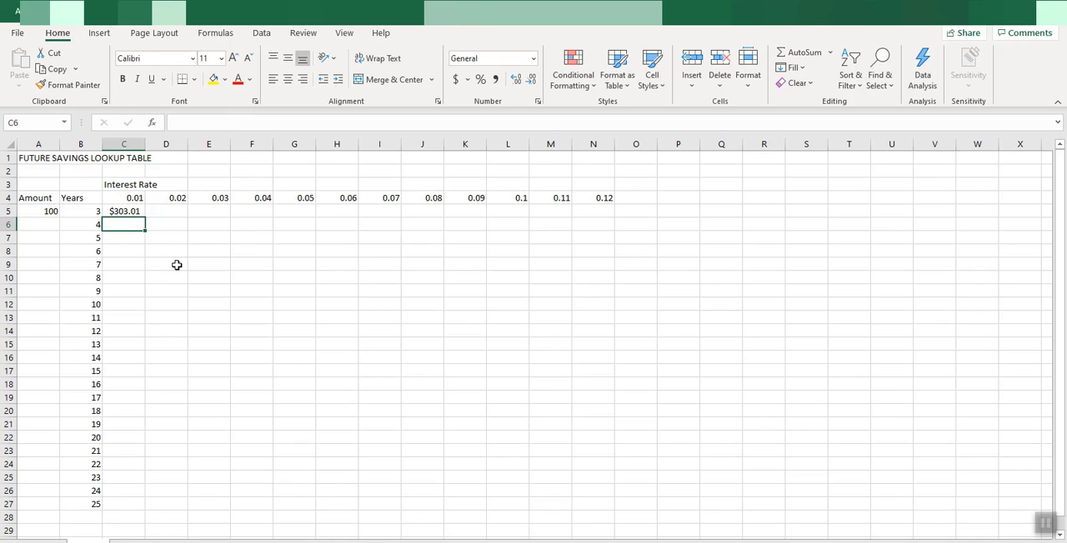
Fill the FV formula from C5 across to N5 and down to row 27
{"action": "left_click", "coordinate": [136, 212]}
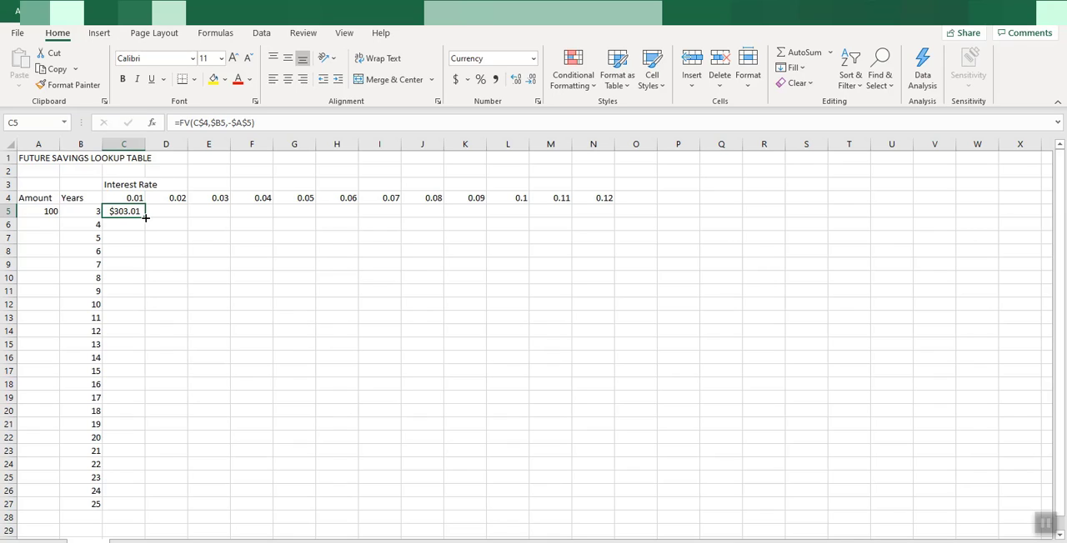
{"action": "left_click_drag", "start_coordinate": [145, 218], "coordinate": [624, 227]}
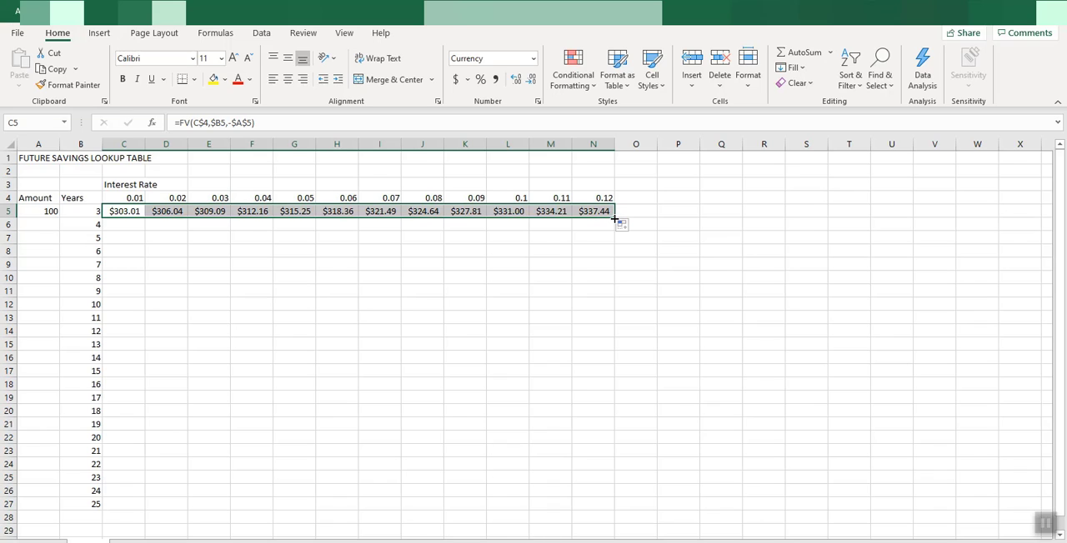
{"action": "double_click", "coordinate": [614, 218]}
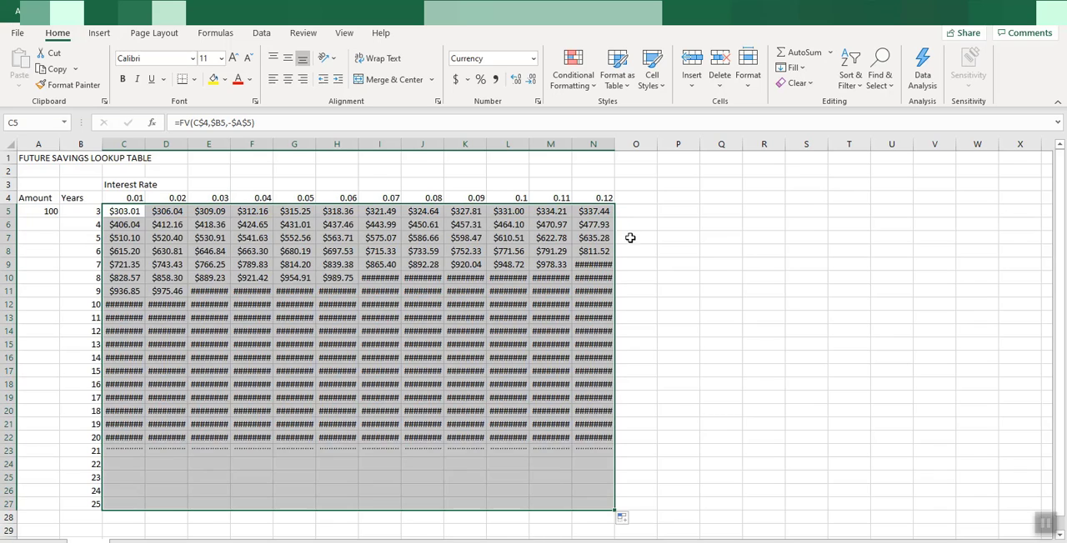
{"action": "left_click", "coordinate": [686, 290]}
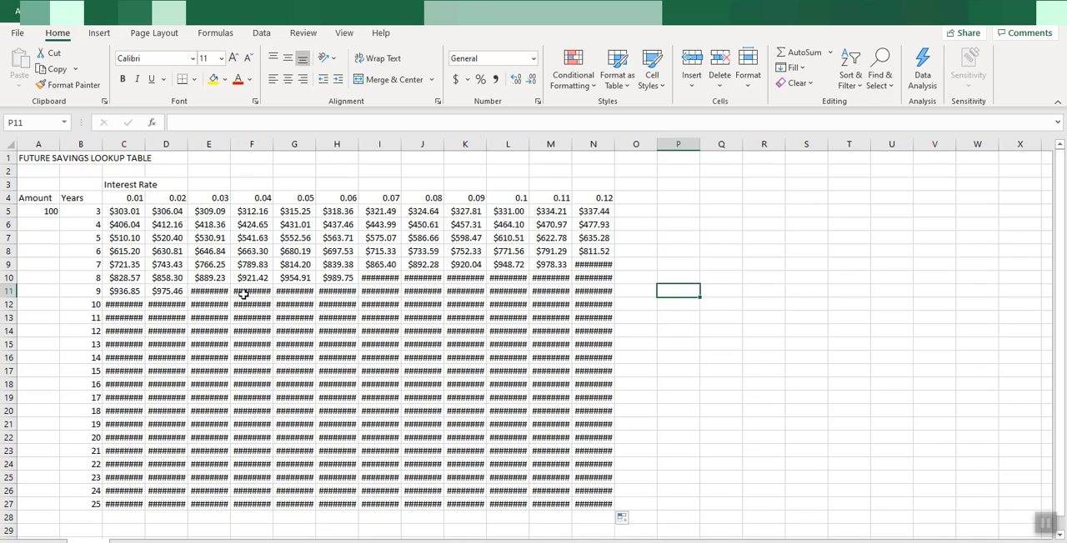
Autofit the widths of all columns in the sheet and narrow column A to about half its autofitted width
{"action": "left_click", "coordinate": [8, 145]}
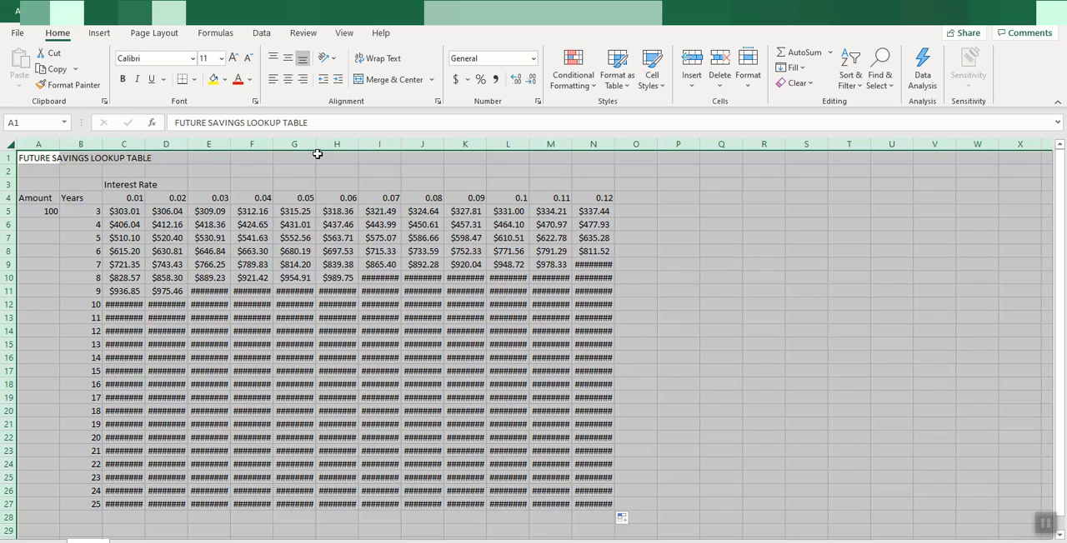
{"action": "double_click", "coordinate": [359, 144]}
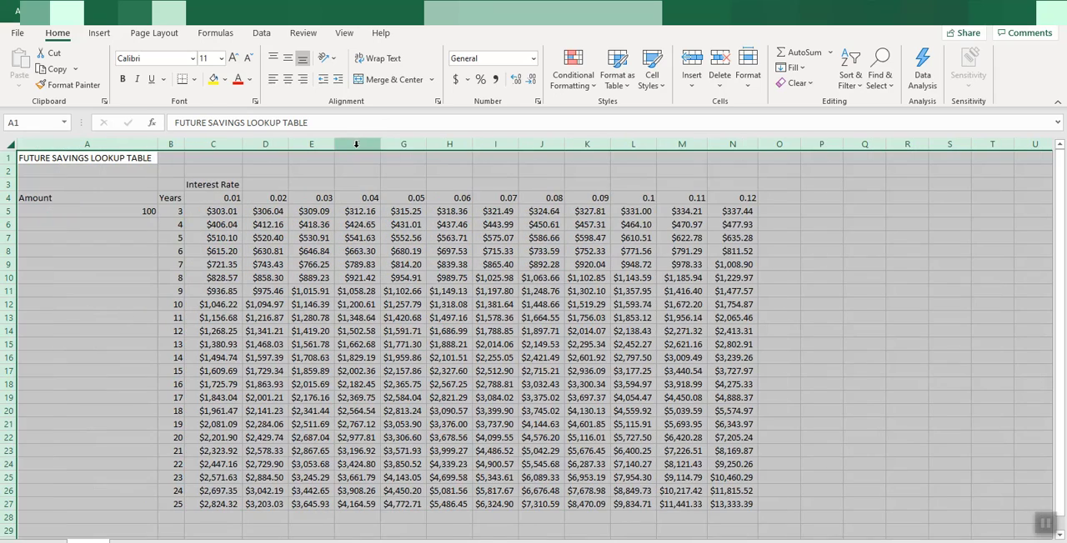
{"action": "left_click", "coordinate": [440, 264]}
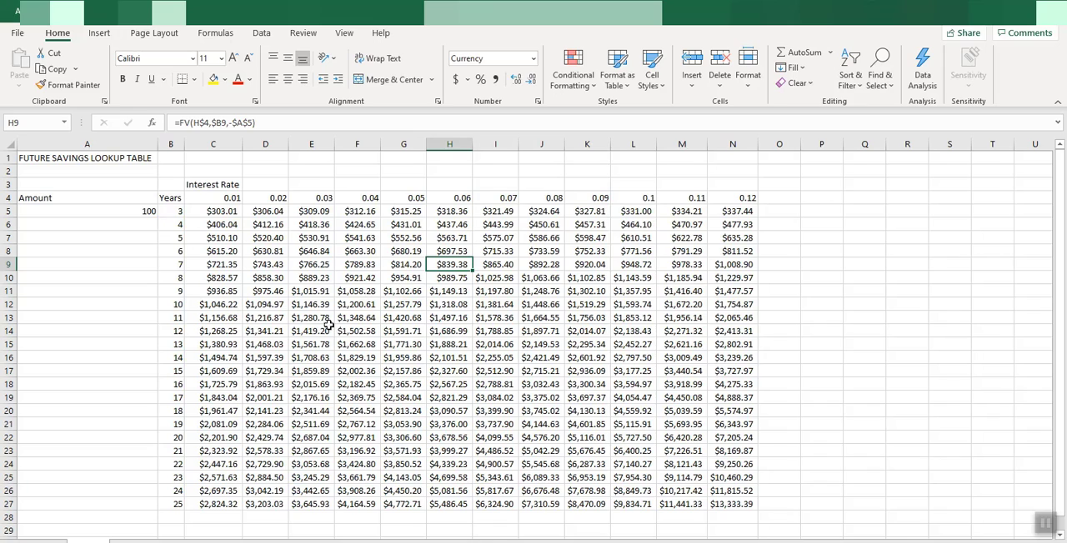
{"action": "left_click_drag", "start_coordinate": [156, 145], "coordinate": [83, 148]}
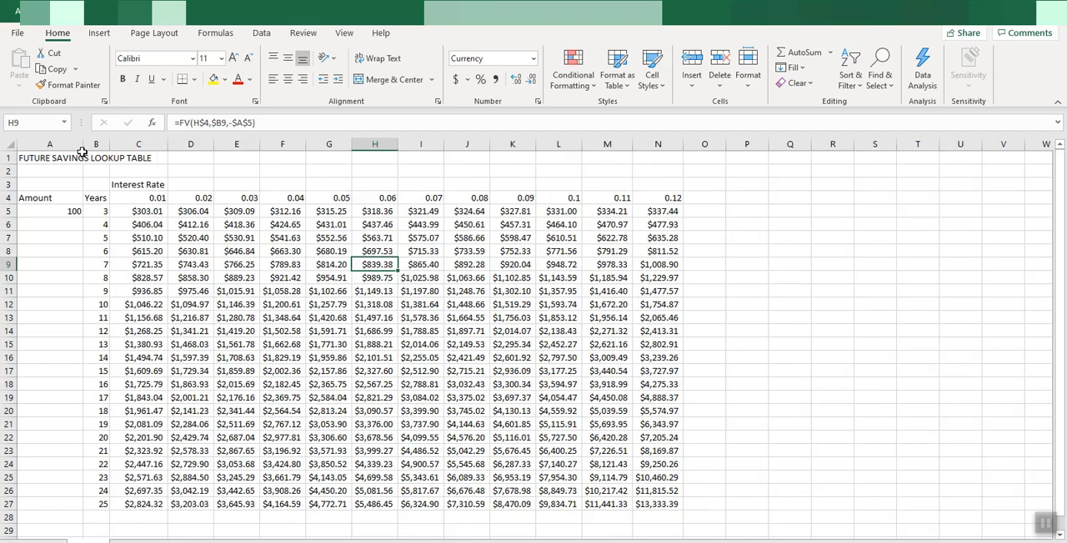
{"action": "left_click", "coordinate": [362, 318]}
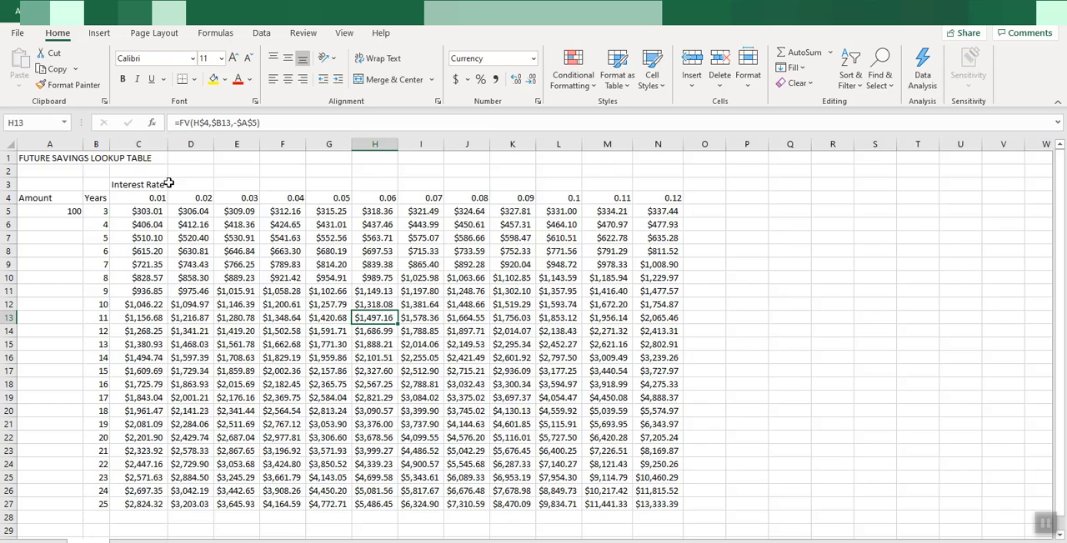
Widen columns C to N to one uniform width
{"action": "left_click_drag", "start_coordinate": [147, 144], "coordinate": [658, 143]}
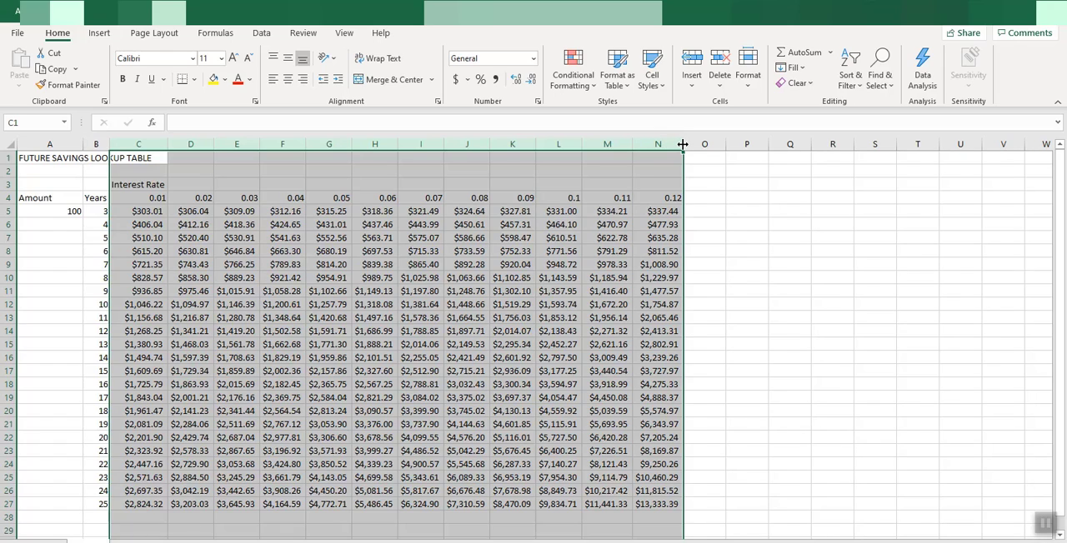
{"action": "left_click_drag", "start_coordinate": [682, 145], "coordinate": [683, 144]}
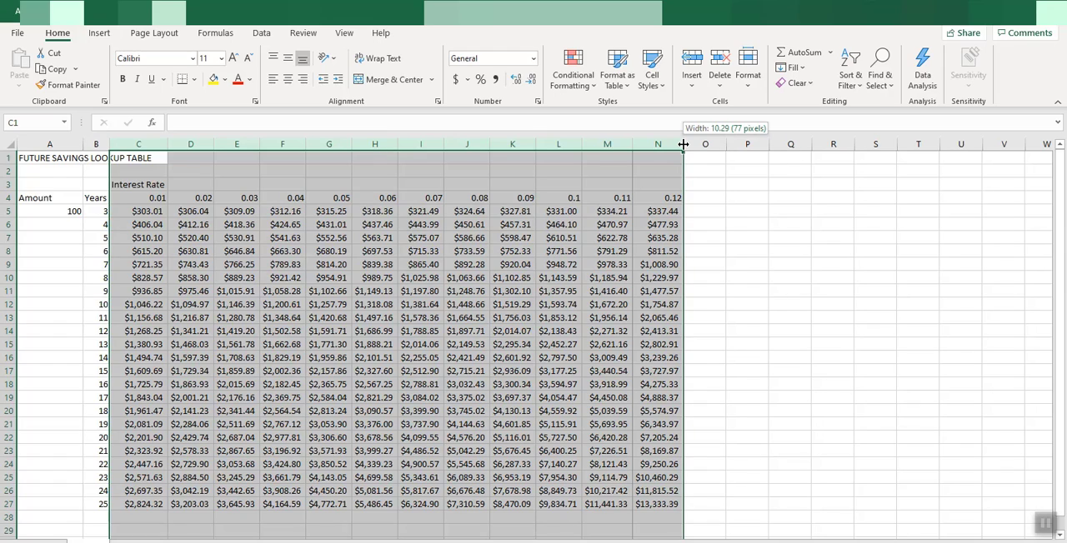
{"action": "left_click_drag", "start_coordinate": [682, 144], "coordinate": [707, 147]}
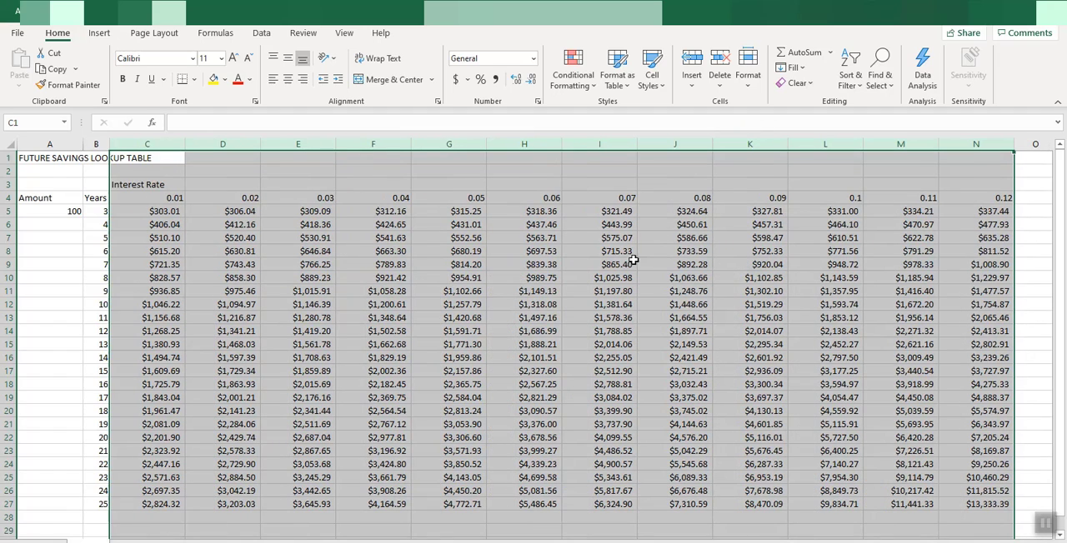
{"action": "left_click", "coordinate": [326, 283]}
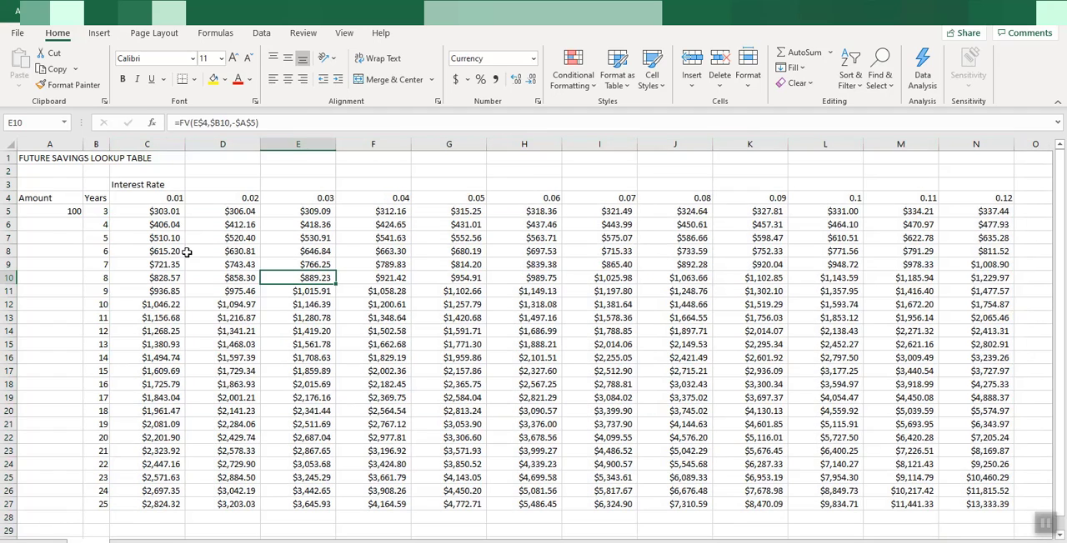
Check the 25-year future value at the 0.12 rate in N27 and change the amount in A5 to 500
{"action": "left_click", "coordinate": [67, 214]}
{"action": "left_click", "coordinate": [167, 222]}
{"action": "left_click", "coordinate": [357, 276]}
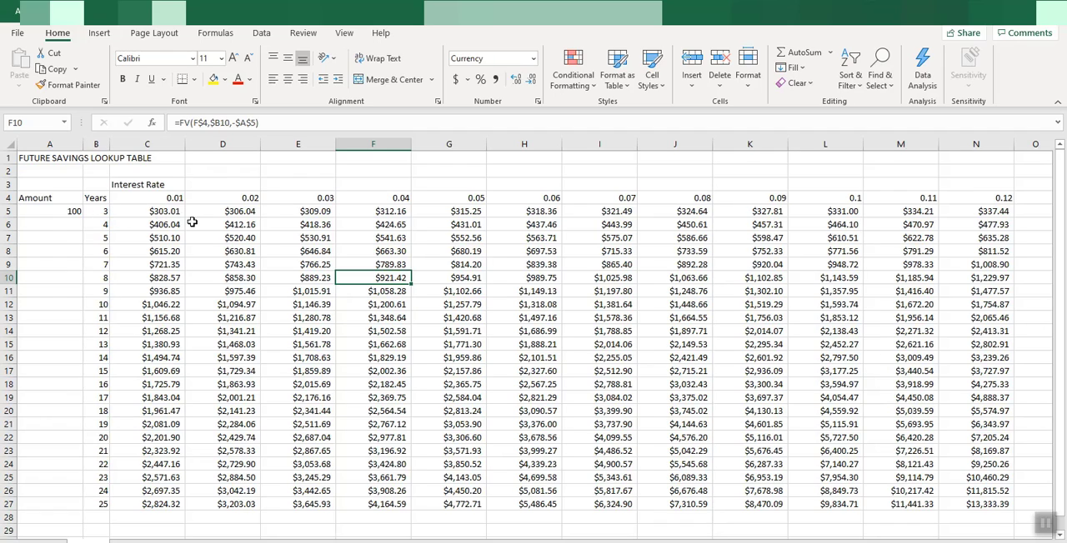
{"action": "left_click", "coordinate": [985, 198]}
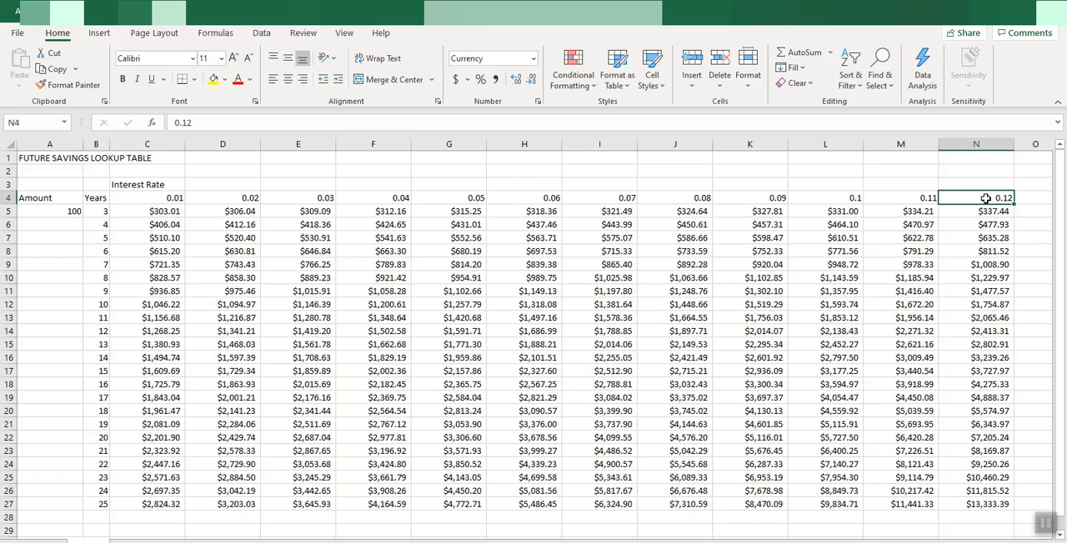
{"action": "left_click", "coordinate": [977, 506]}
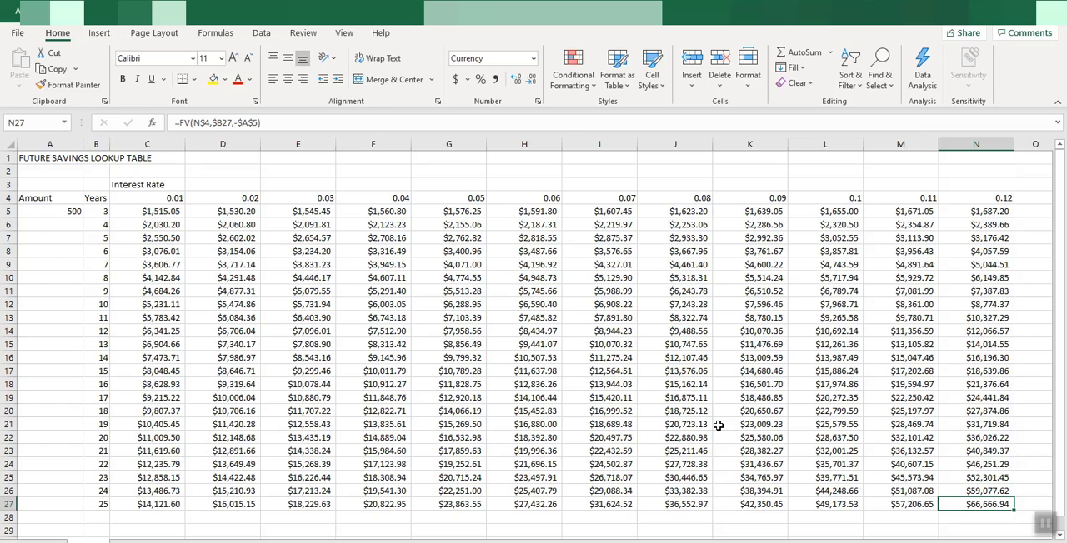
{"action": "left_click", "coordinate": [199, 302]}
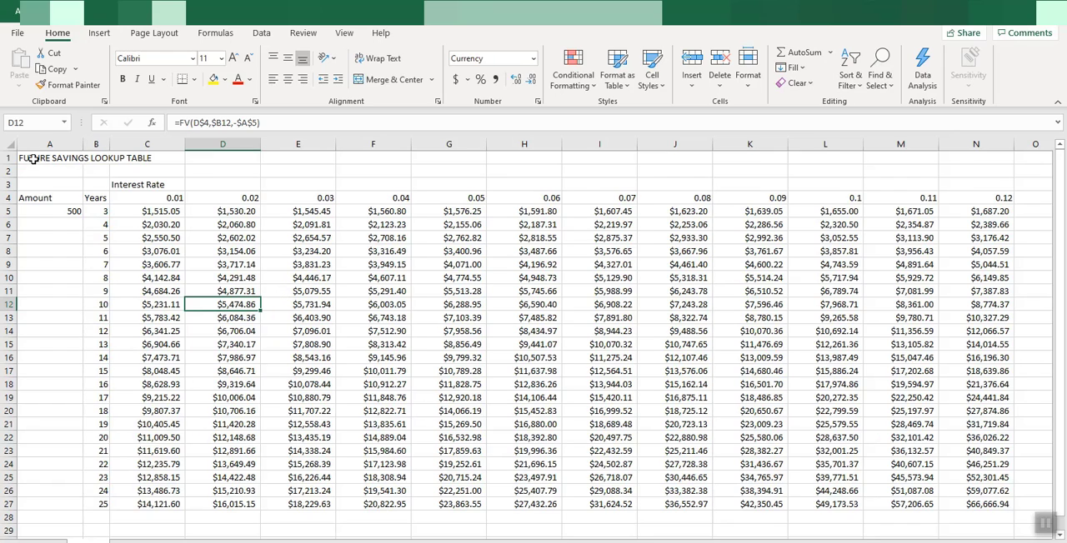
Merge and center the title "FUTURE SAVINGS LOOKUP TABLE" across A1:N1 and make it bold
{"action": "left_click_drag", "start_coordinate": [30, 158], "coordinate": [960, 153]}
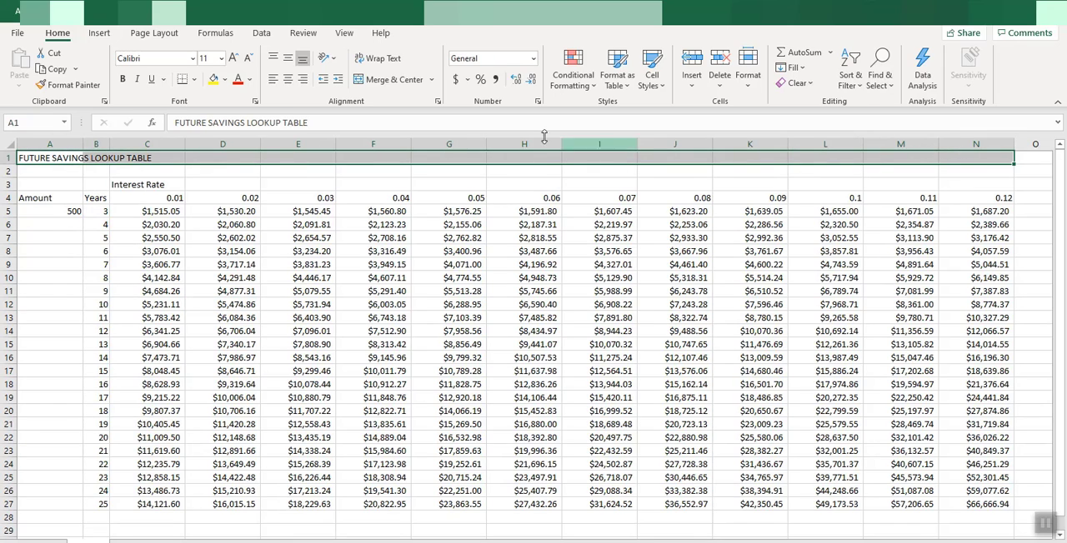
{"action": "left_click", "coordinate": [386, 81]}
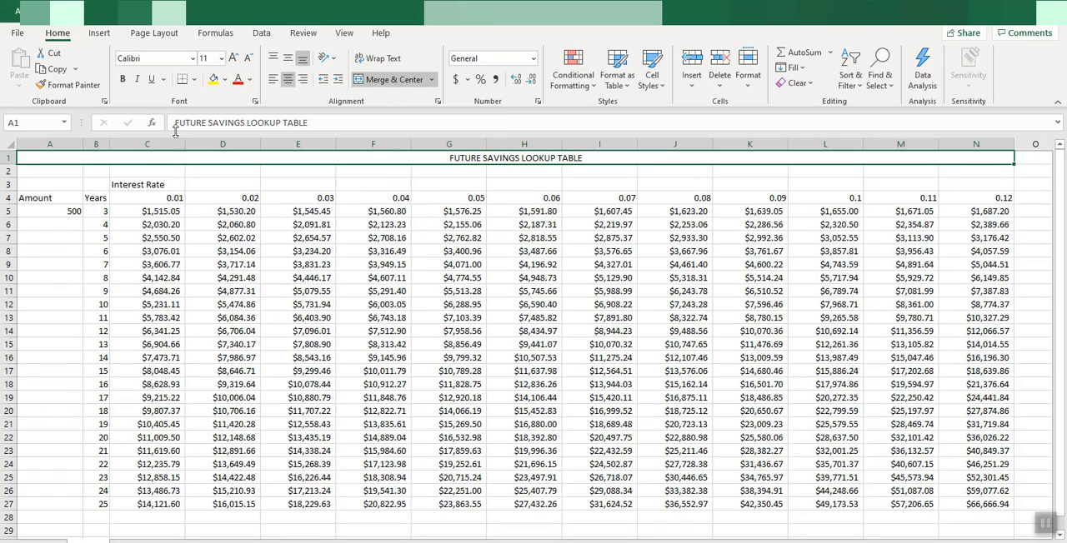
{"action": "left_click", "coordinate": [126, 80]}
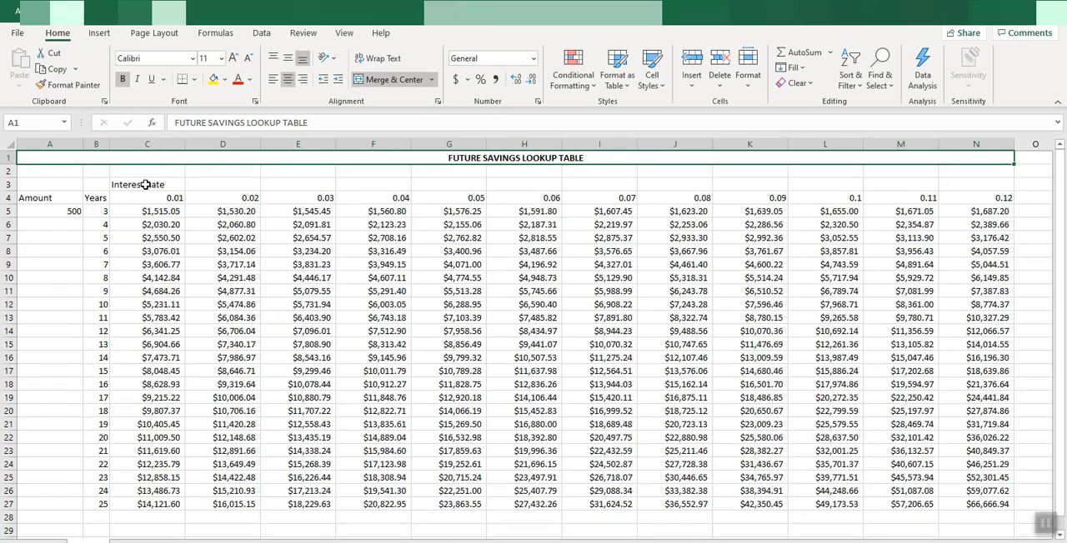
Merge and center the "Interest Rate" heading across C3:N3 and make it bold
{"action": "left_click_drag", "start_coordinate": [150, 184], "coordinate": [964, 184]}
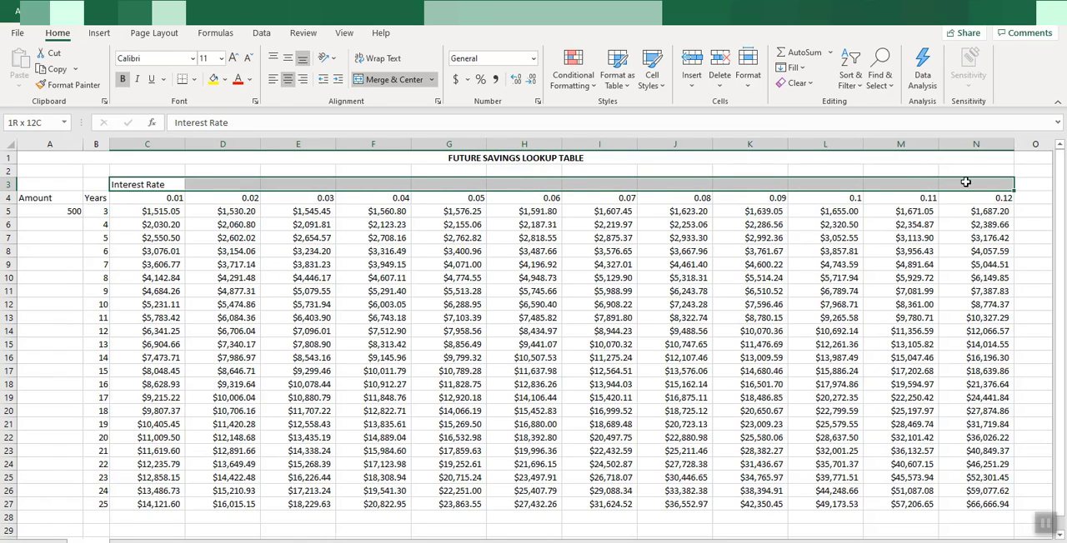
{"action": "left_click", "coordinate": [388, 80]}
{"action": "left_click", "coordinate": [123, 79]}
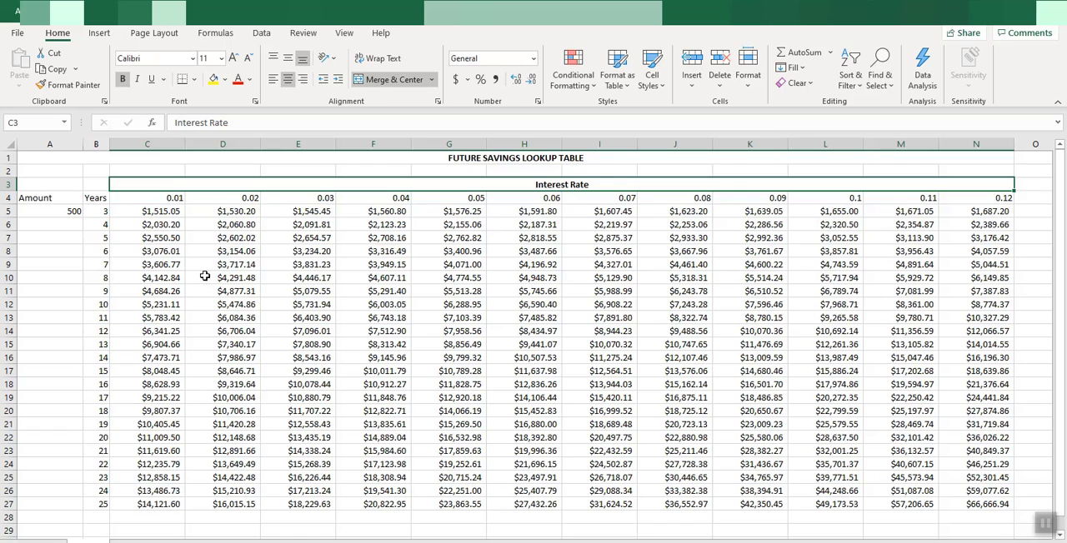
{"action": "left_click", "coordinate": [205, 277]}
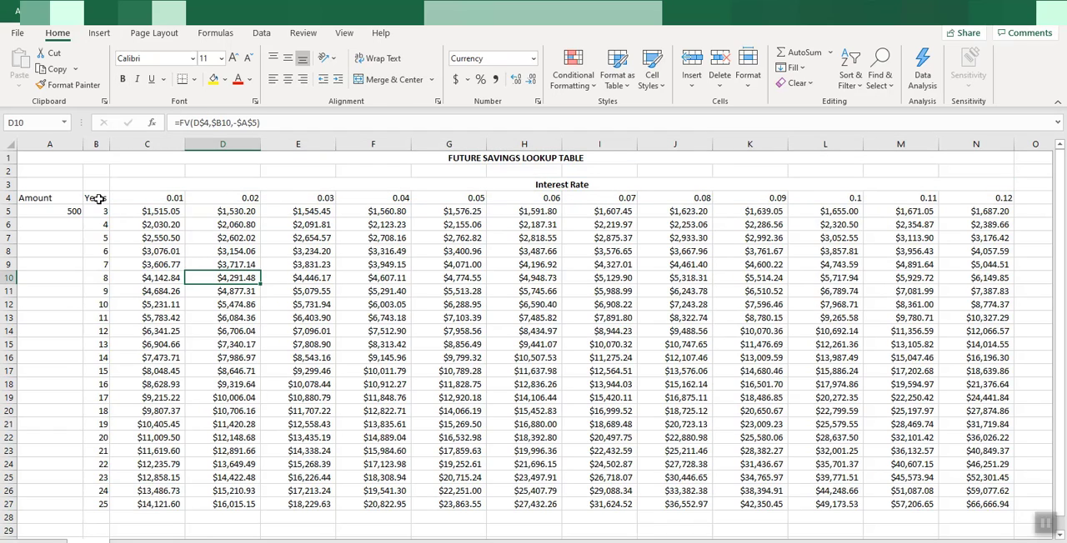
Apply all borders to the lookup table range B4:N27
{"action": "left_click_drag", "start_coordinate": [98, 198], "coordinate": [993, 500]}
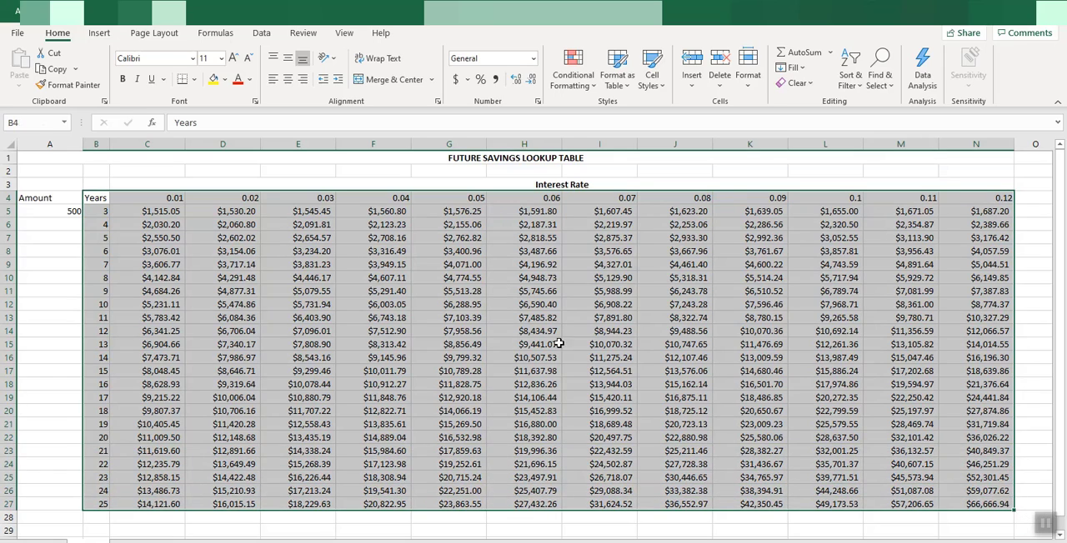
{"action": "left_click", "coordinate": [195, 84]}
{"action": "left_click", "coordinate": [226, 213]}
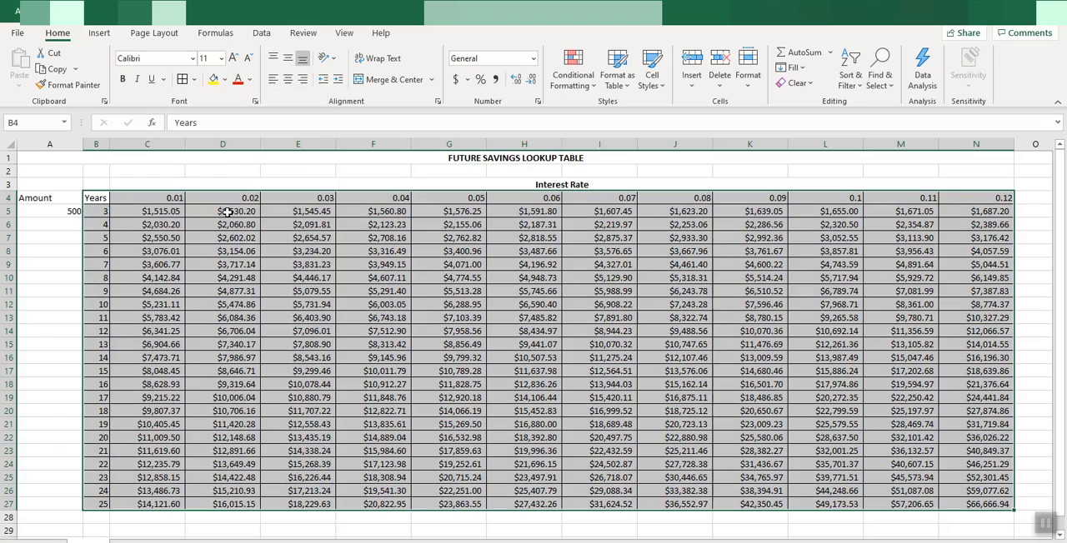
{"action": "left_click", "coordinate": [316, 253]}
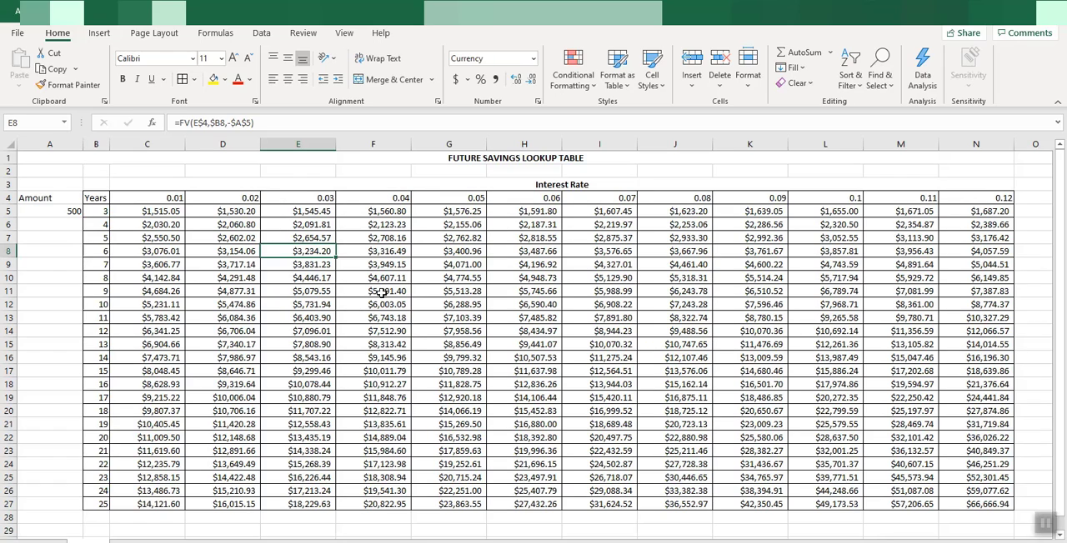
Examine how the amount in A5, the 25-year row and the 0.05 rate relate to the future value in G27
{"action": "left_click", "coordinate": [56, 213]}
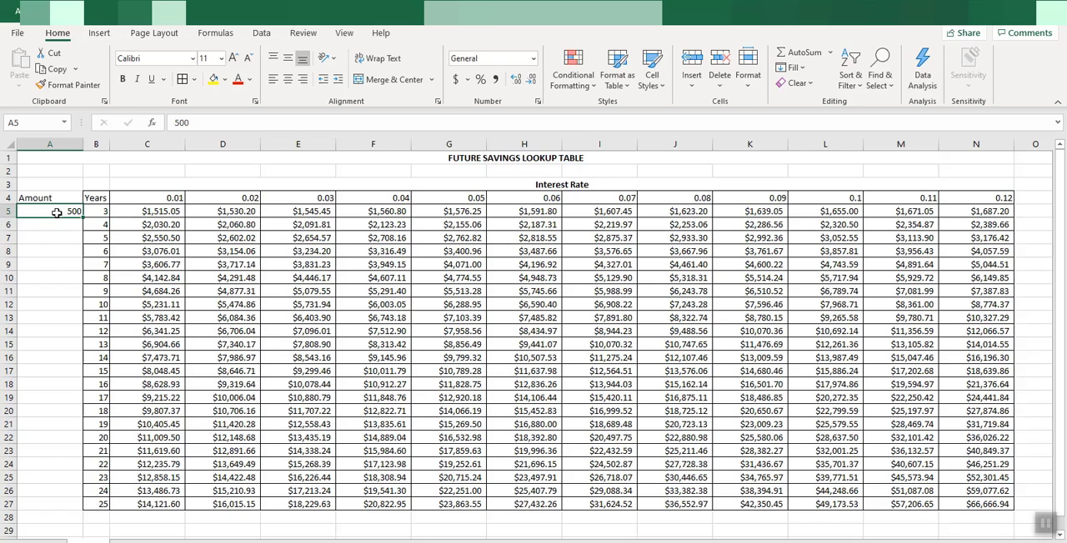
{"action": "left_click", "coordinate": [101, 505]}
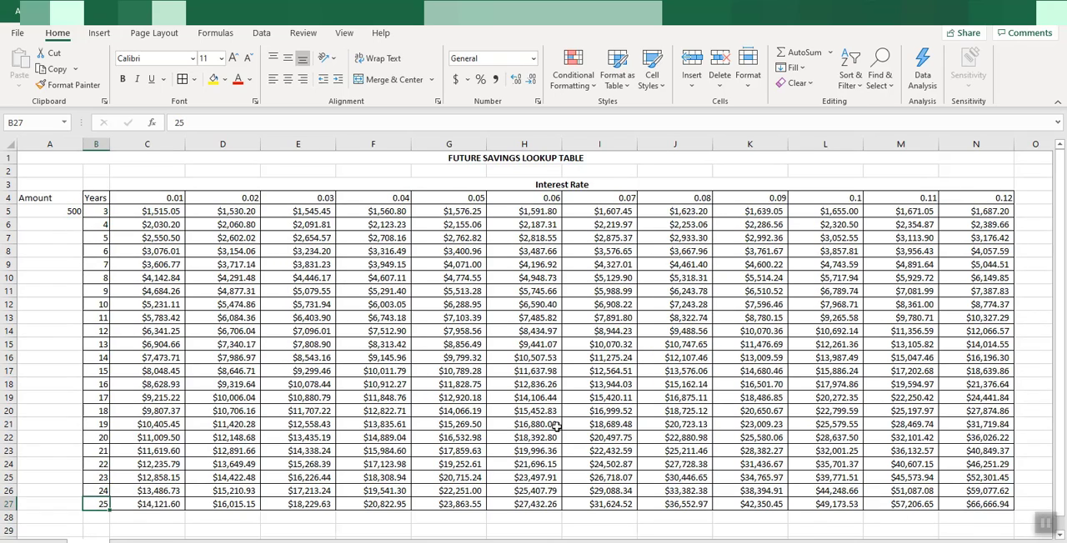
{"action": "left_click", "coordinate": [455, 505]}
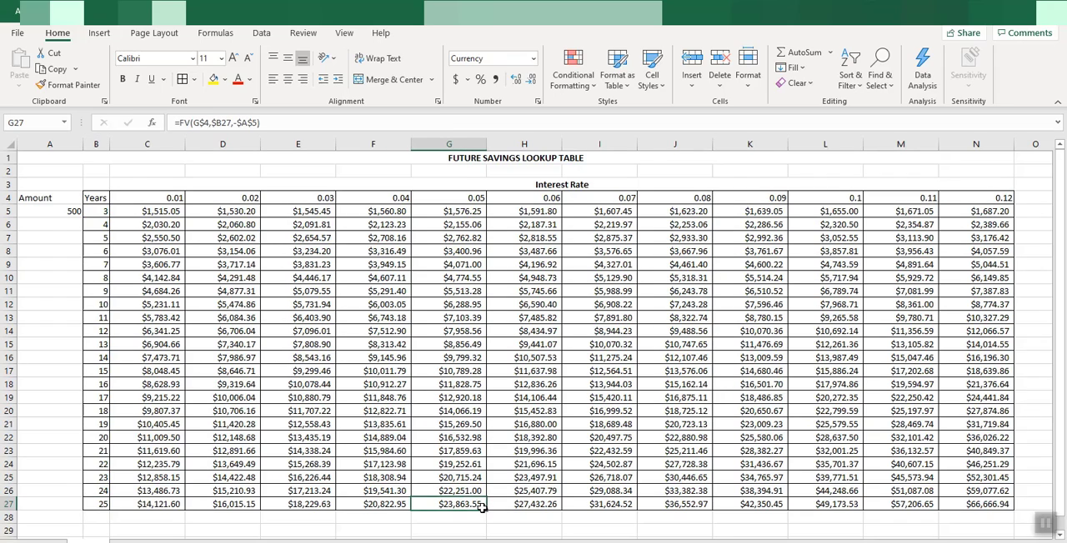
{"action": "left_click", "coordinate": [73, 212]}
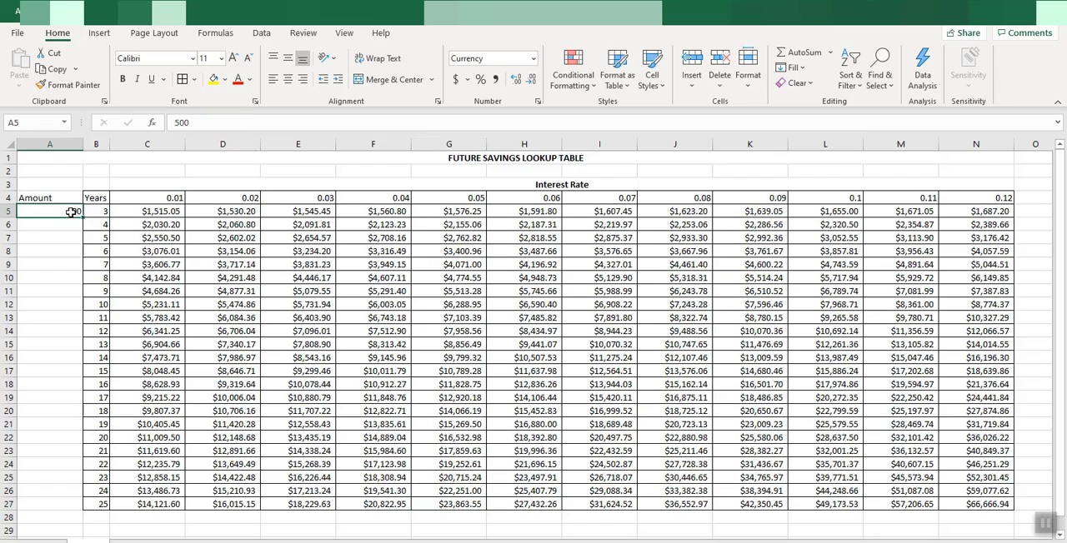
{"action": "left_click", "coordinate": [445, 199]}
{"action": "left_click", "coordinate": [465, 505]}
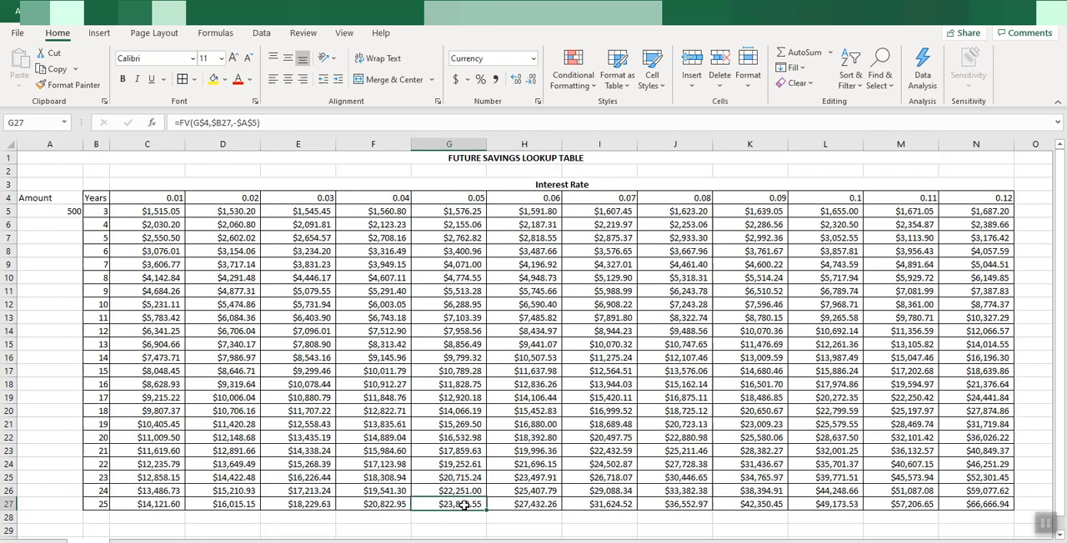
{"action": "left_click", "coordinate": [104, 509]}
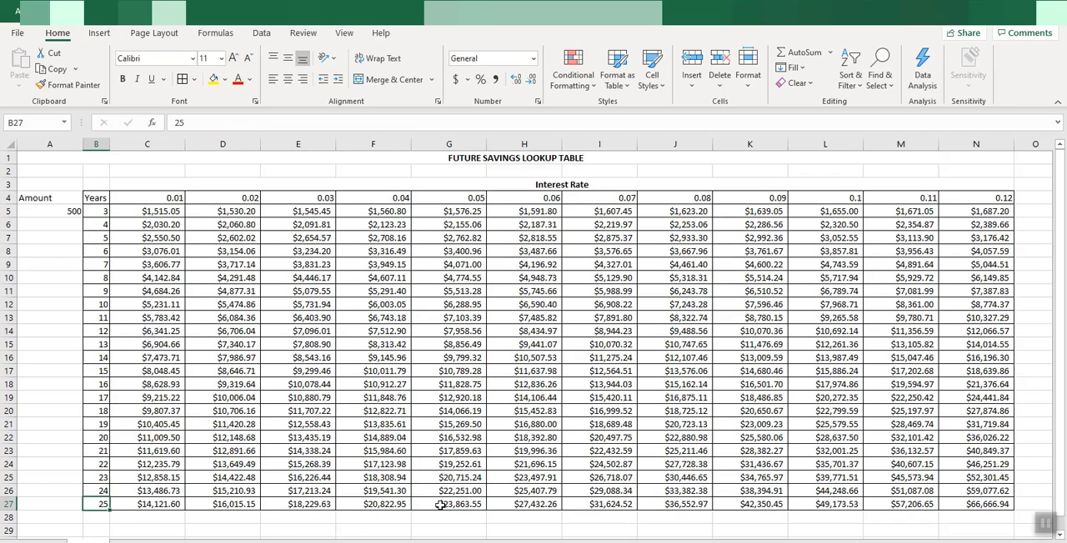
{"action": "left_click", "coordinate": [439, 507]}
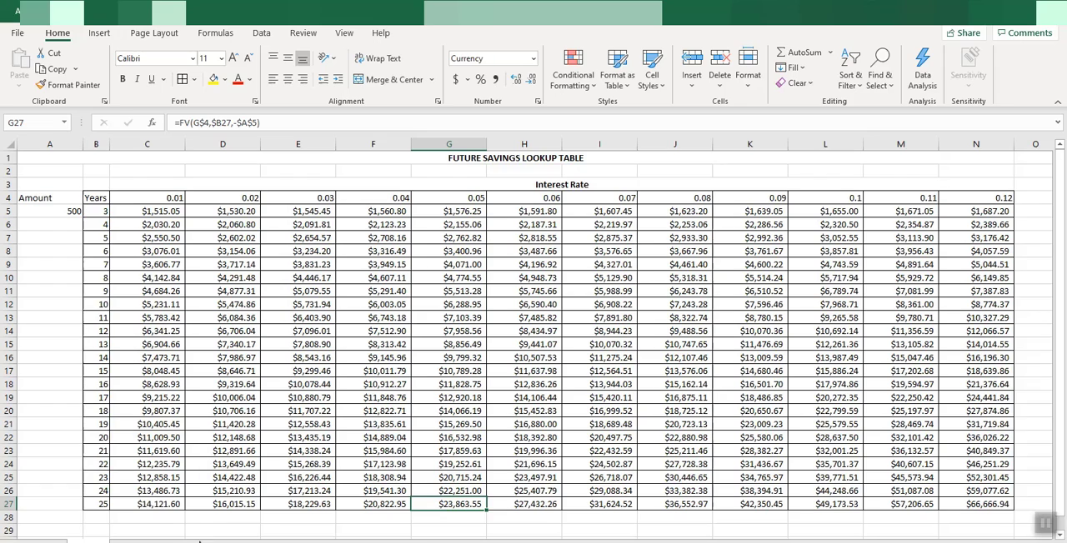
Label C28 "Principal" and F28 "Interest" below the lookup table
{"action": "left_click", "coordinate": [148, 515]}
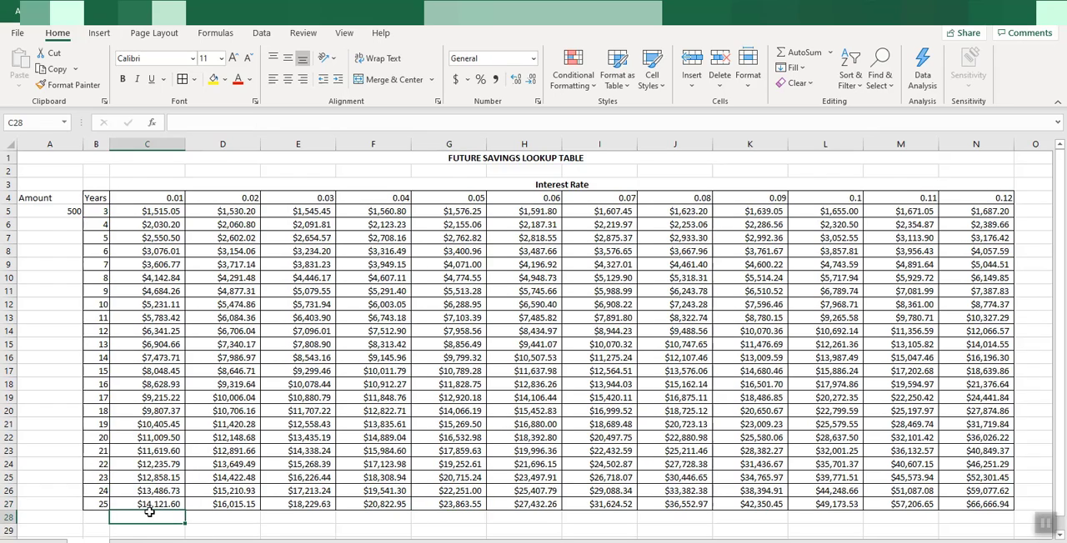
{"action": "type", "text": "Pr"}
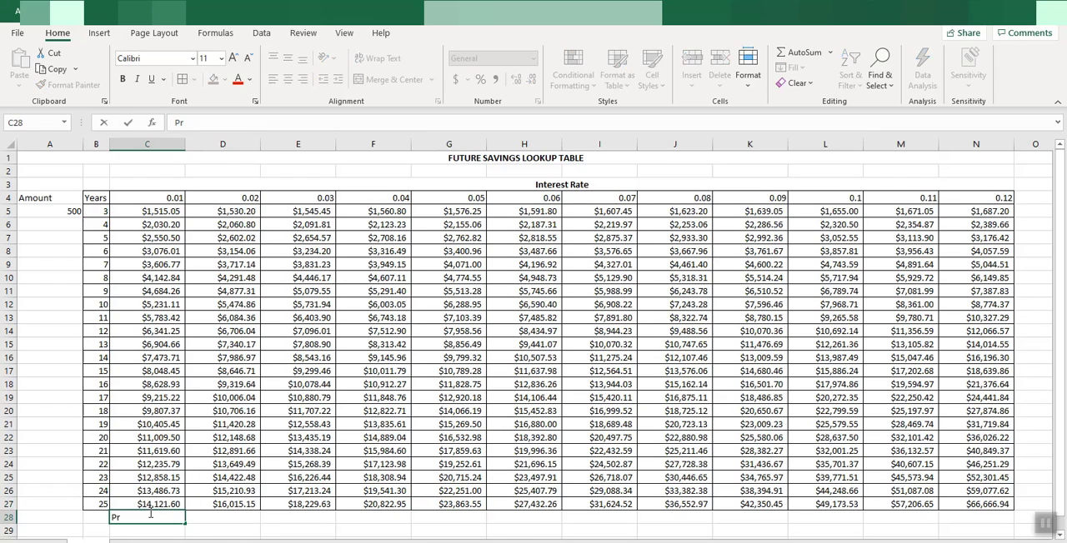
{"action": "type", "text": "incipal"}
{"action": "left_click", "coordinate": [366, 519]}
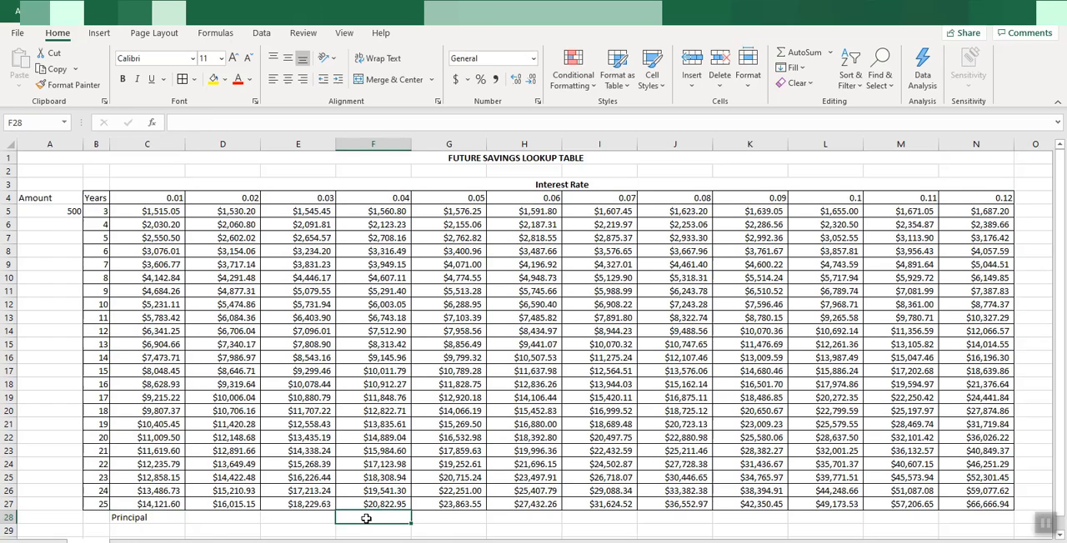
{"action": "type", "text": "Interest"}
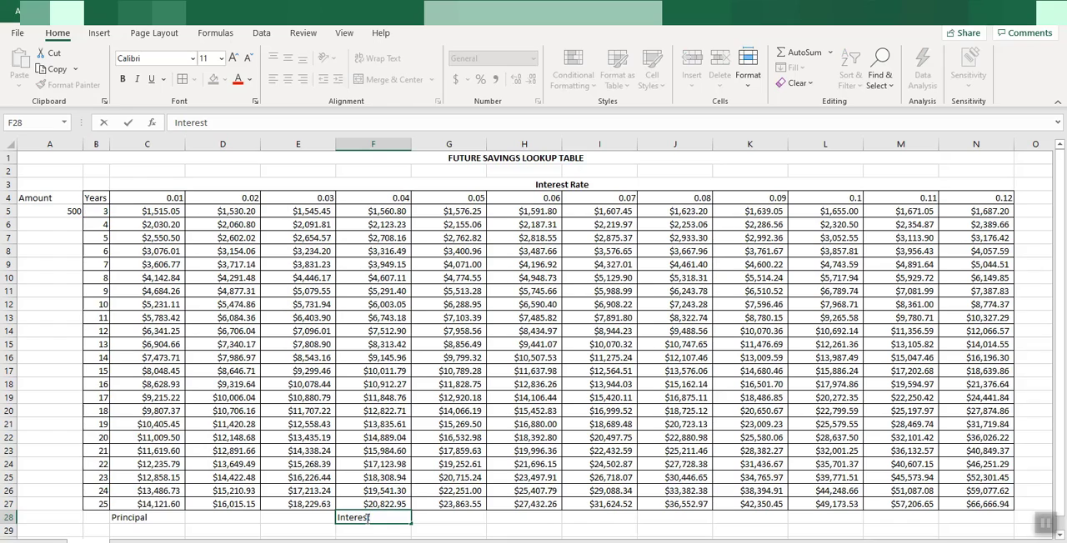
Calculate the principal in D28 with the formula =A5*B27, multiplying the amount by 25 years
{"action": "left_click", "coordinate": [225, 519]}
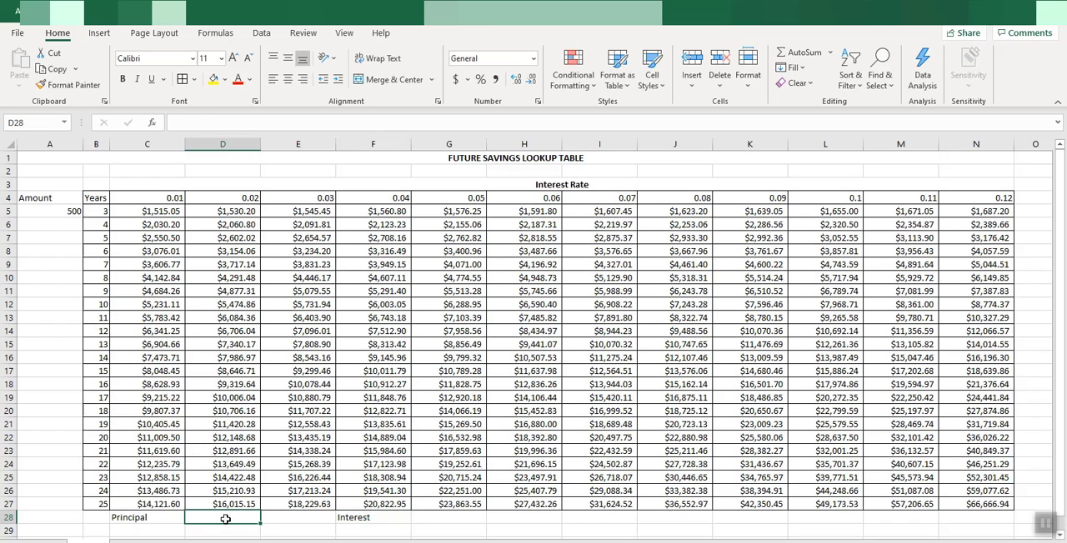
{"action": "type", "text": "="}
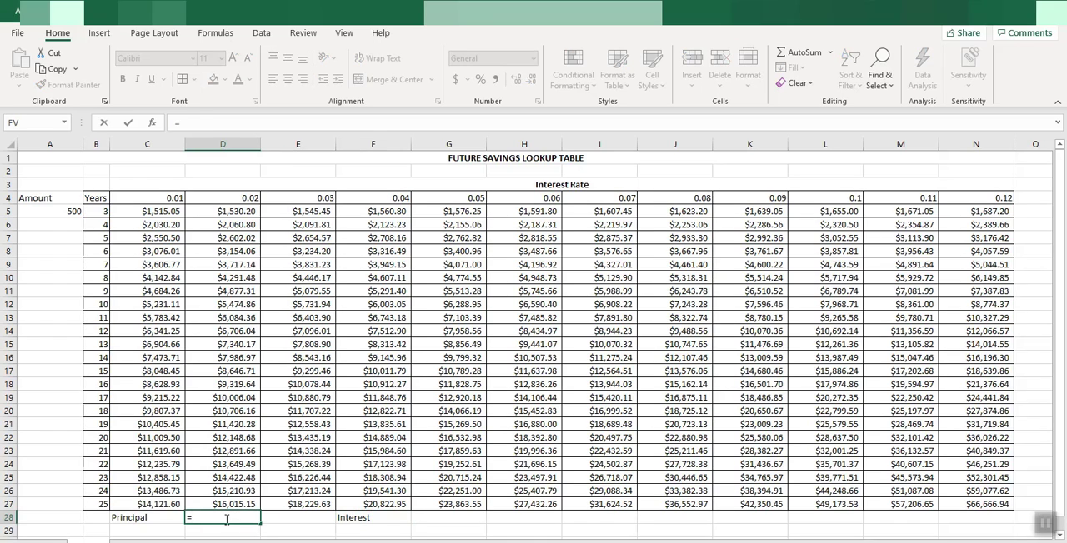
{"action": "left_click", "coordinate": [73, 214]}
{"action": "type", "text": "*"}
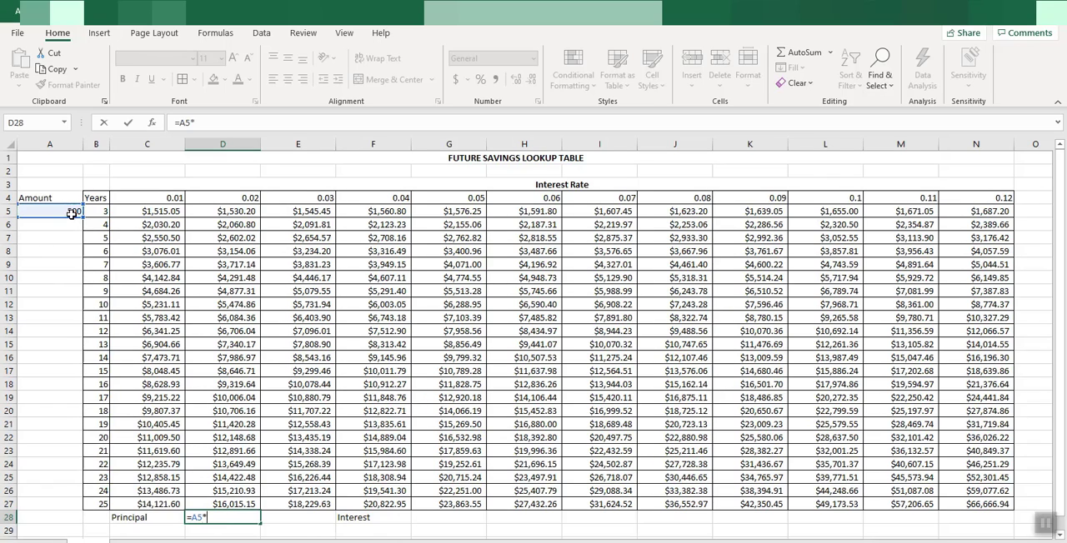
{"action": "left_click", "coordinate": [97, 503]}
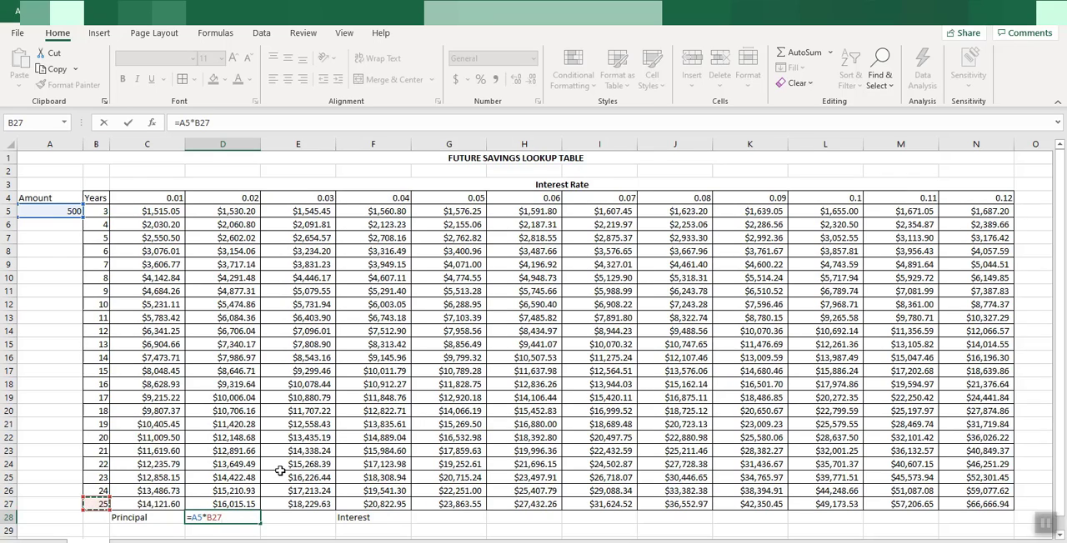
{"action": "key", "text": "Return"}
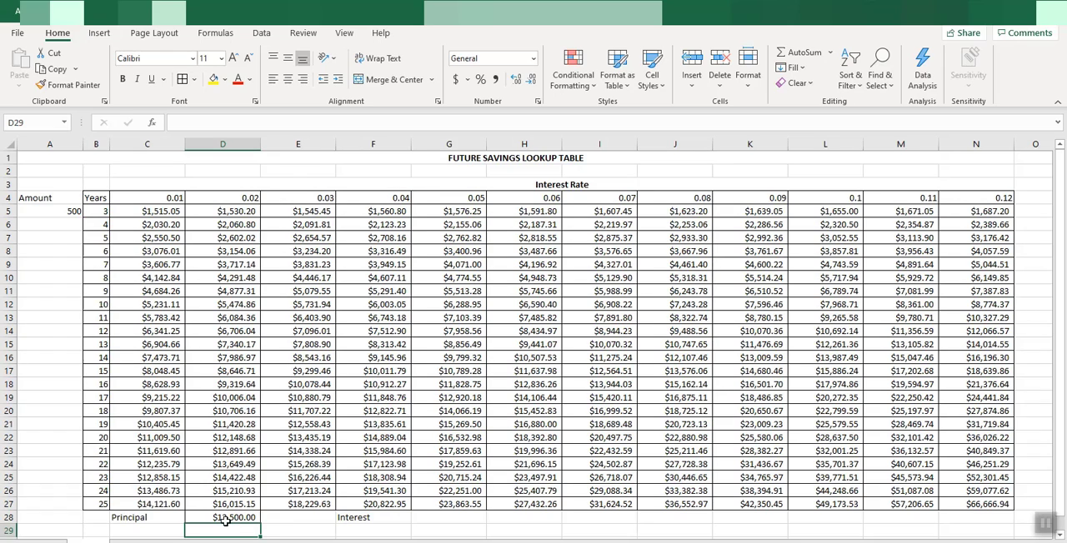
Calculate the interest in G28 with the formula =G27-D28 and check the 25-year future value at the 0.12 rate in N27
{"action": "left_click", "coordinate": [400, 520]}
{"action": "left_click", "coordinate": [434, 520]}
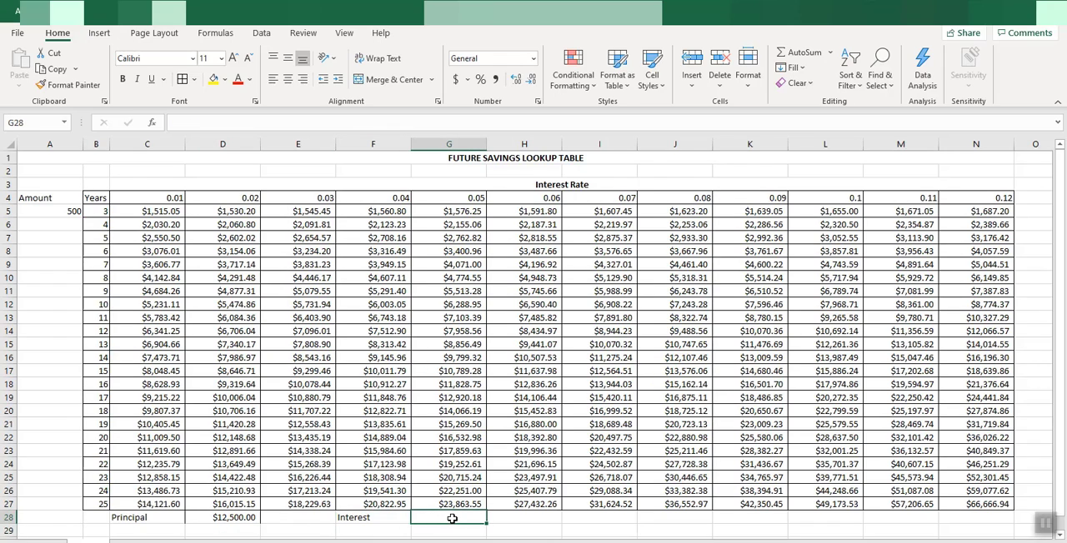
{"action": "type", "text": "="}
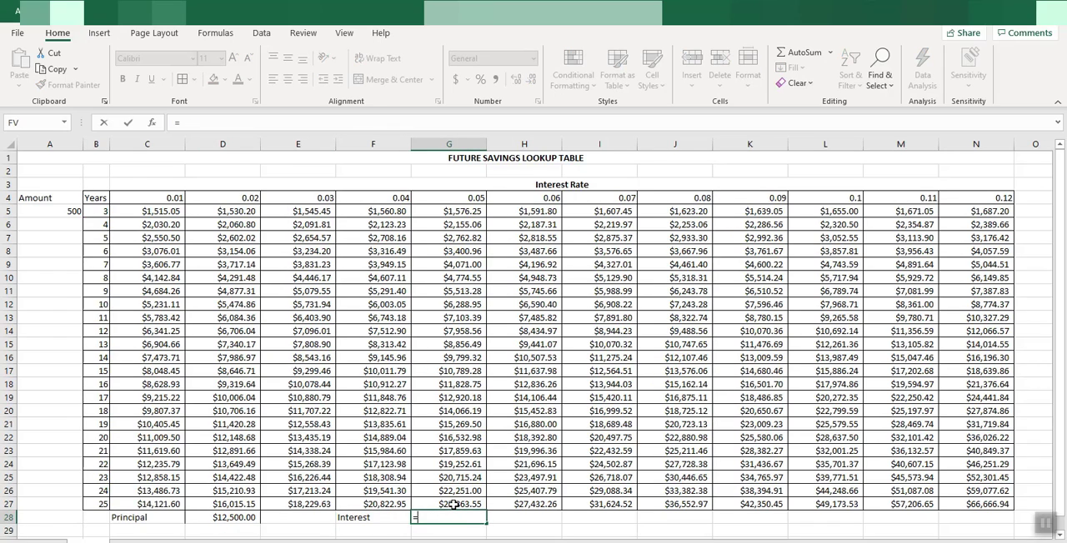
{"action": "left_click", "coordinate": [453, 505]}
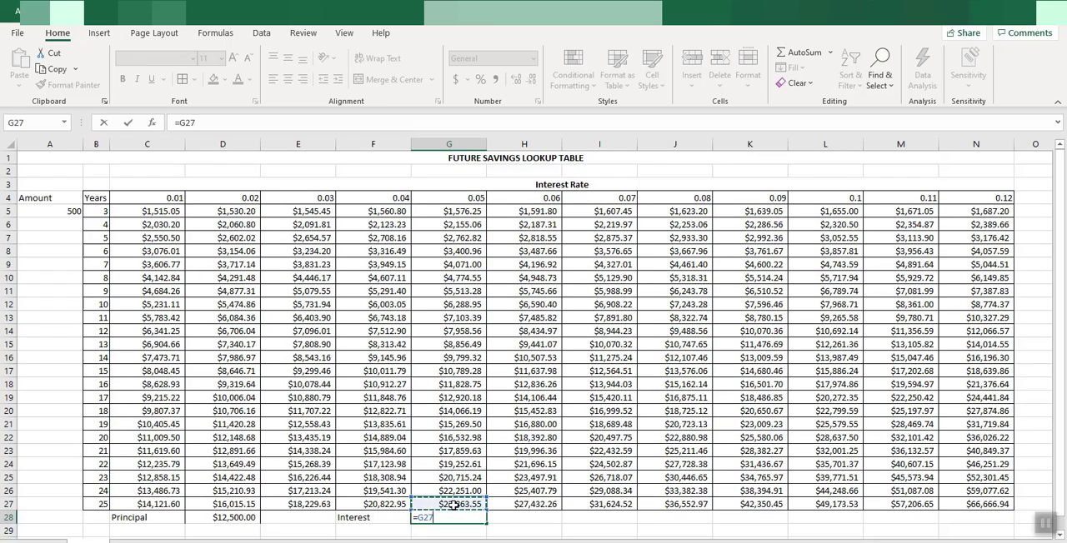
{"action": "type", "text": "-"}
{"action": "left_click", "coordinate": [235, 518]}
{"action": "key", "text": "Return"}
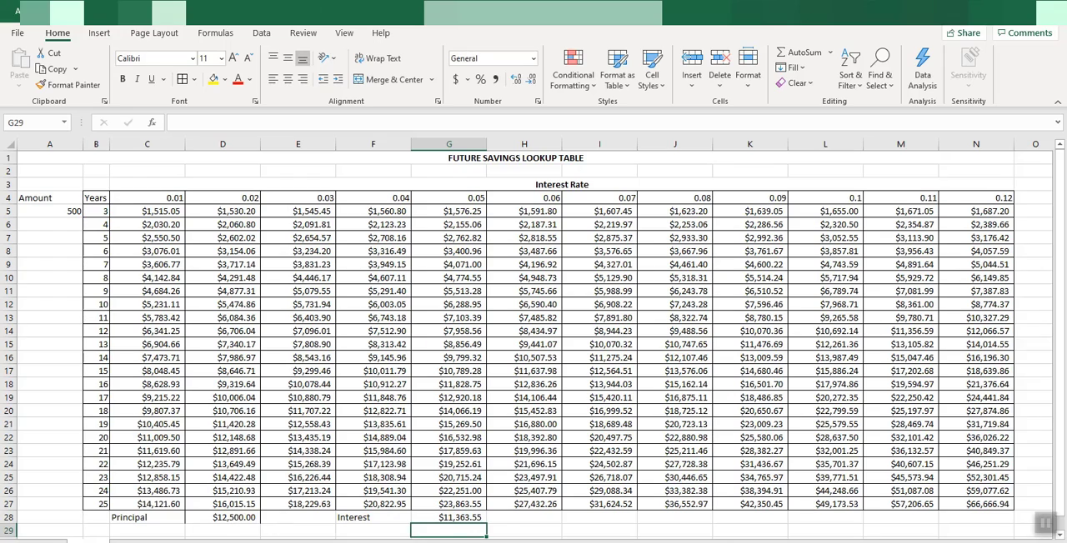
{"action": "left_click", "coordinate": [991, 506]}
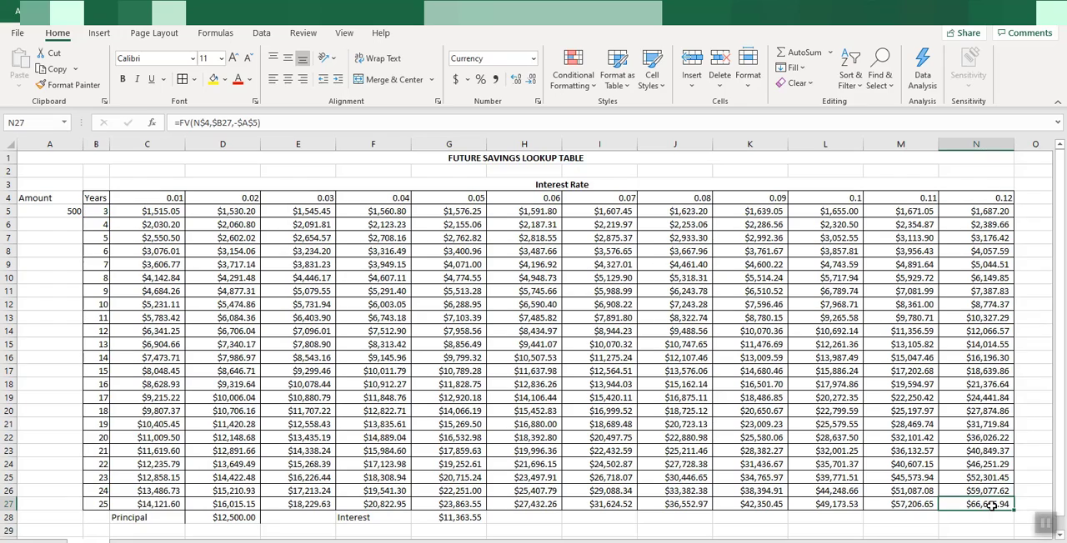